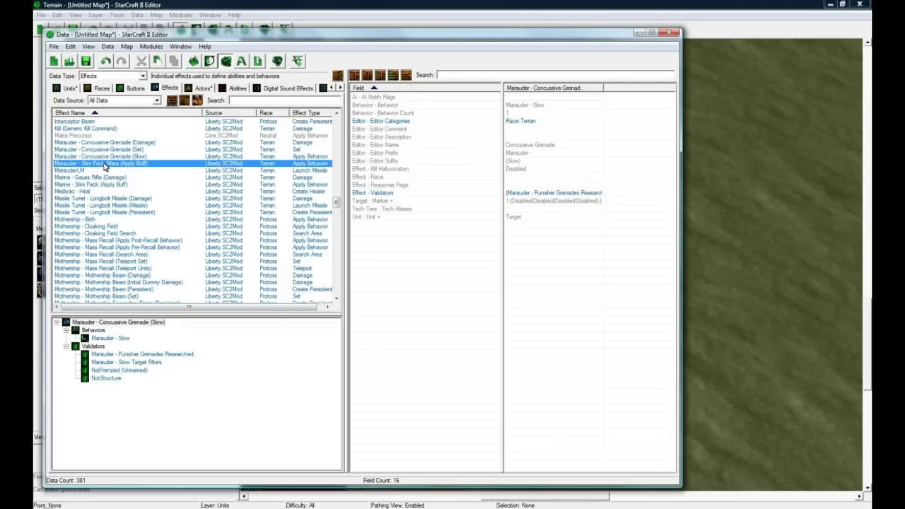
Step: Inspect the Marauder - Stim Pack Mara (Apply Buff) effect's validators and its Marauder - Stimpack behavior
{"action": "left_click", "coordinate": [138, 322]}
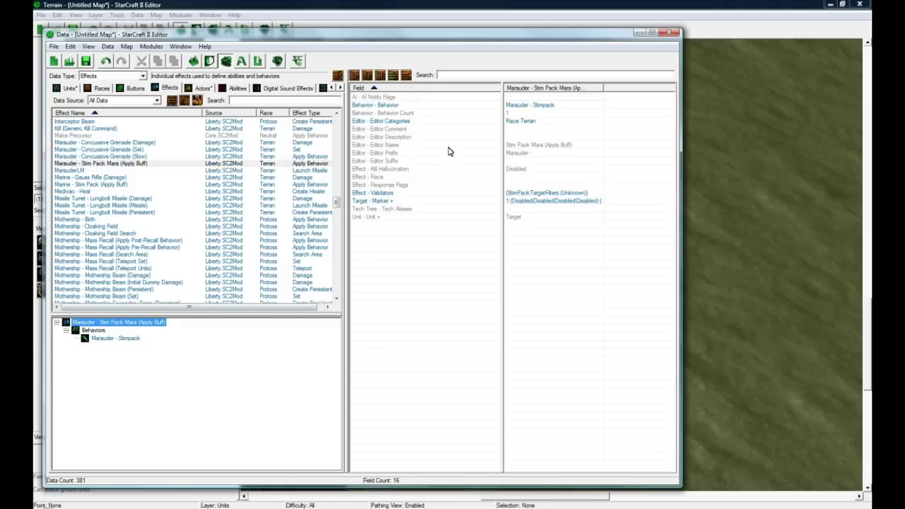
{"action": "left_click", "coordinate": [523, 195]}
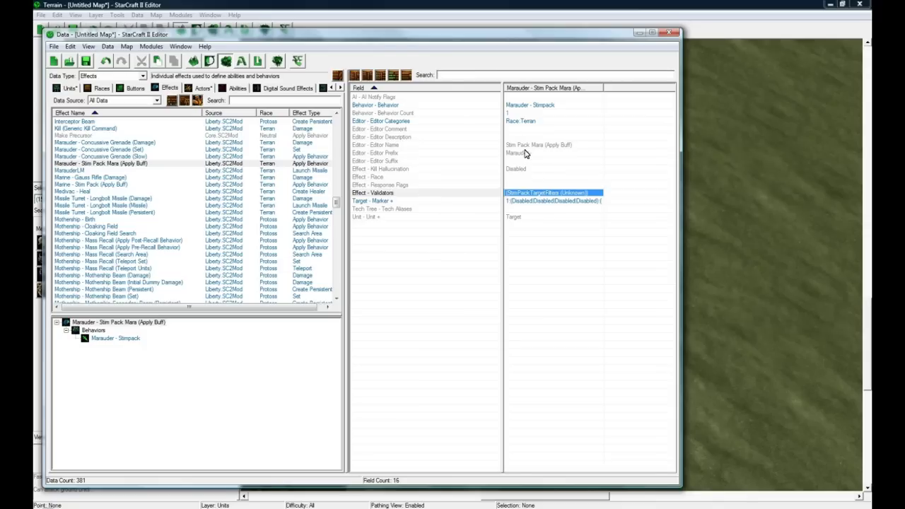
{"action": "left_click", "coordinate": [522, 122]}
{"action": "left_click", "coordinate": [525, 106]}
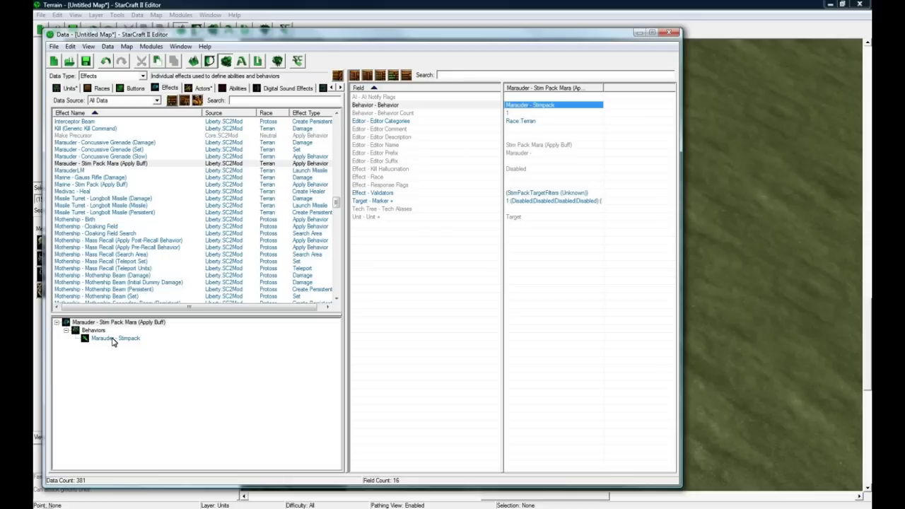
Step: Switch the Data editor to Behaviors and browse to the Marauder - Stim Pack Mara entry
{"action": "left_click", "coordinate": [128, 75]}
{"action": "scroll", "coordinate": [99, 128], "scroll_direction": "up", "scroll_amount": 2}
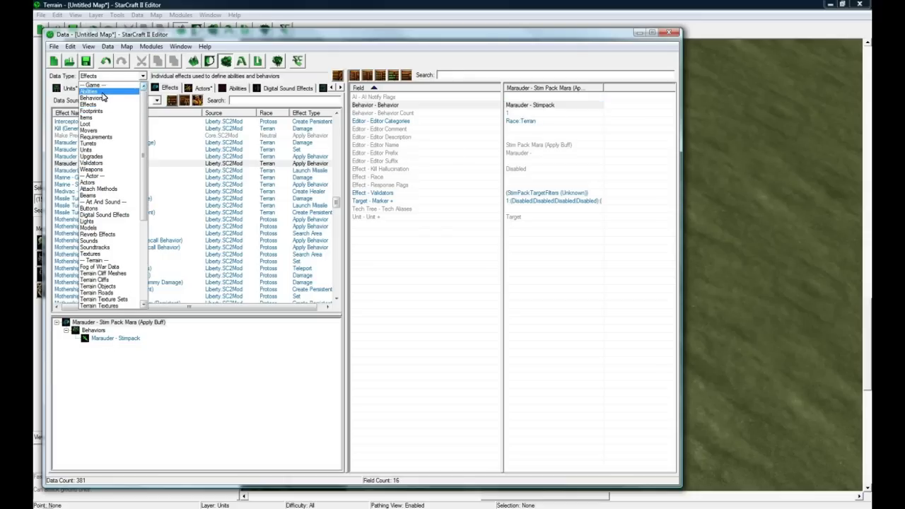
{"action": "left_click", "coordinate": [99, 87]}
{"action": "left_click_drag", "start_coordinate": [338, 286], "coordinate": [337, 212]}
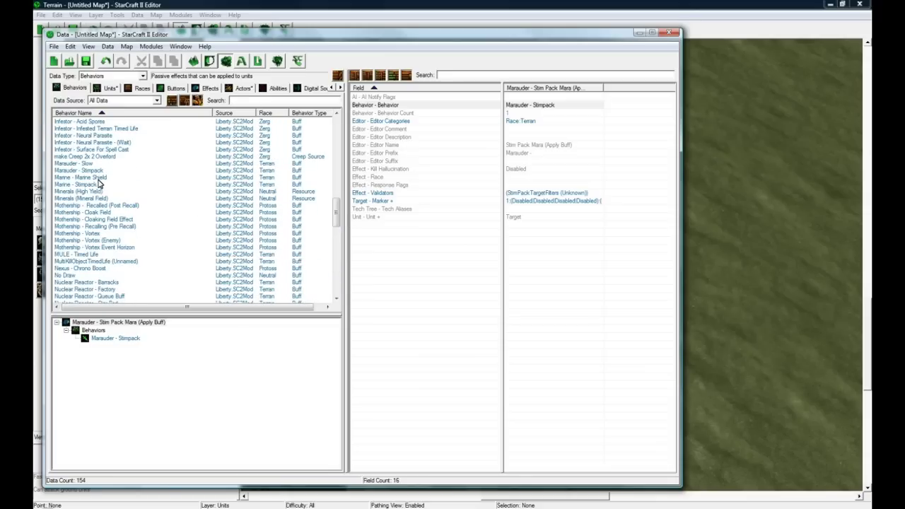
{"action": "left_click", "coordinate": [114, 323]}
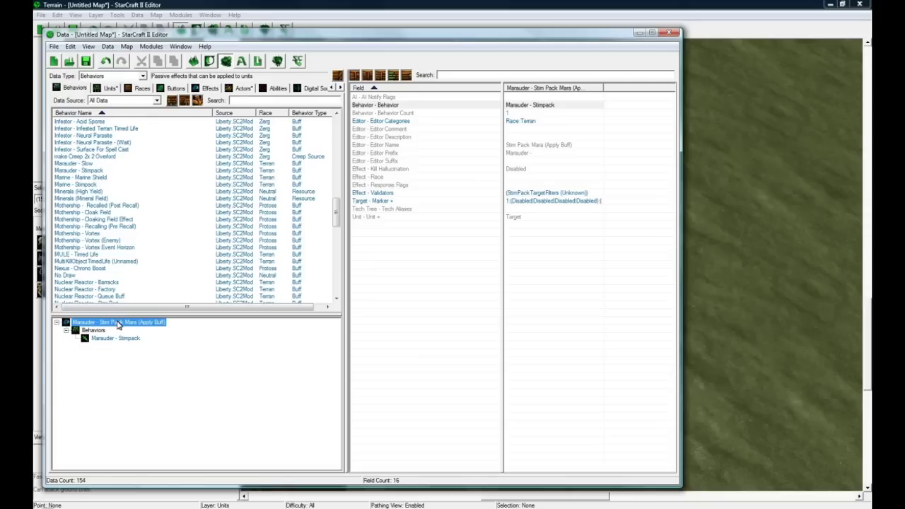
Step: Back in Effects, show Marine - Stim Pack (Apply Buff) and its Marine - Stimpack behavior
{"action": "left_click", "coordinate": [209, 88]}
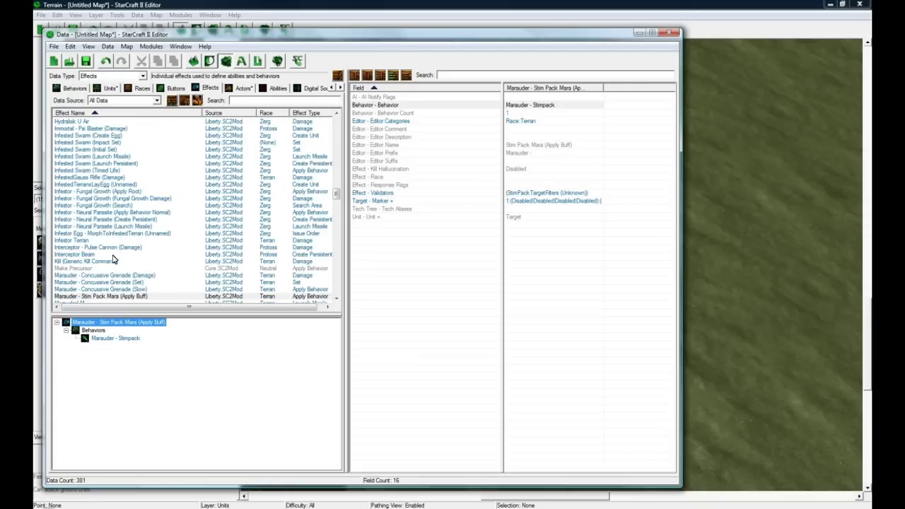
{"action": "left_click", "coordinate": [94, 270]}
{"action": "scroll", "coordinate": [94, 276], "scroll_direction": "down", "scroll_amount": 1}
{"action": "scroll", "coordinate": [94, 275], "scroll_direction": "down", "scroll_amount": 1}
{"action": "left_click", "coordinate": [97, 276]}
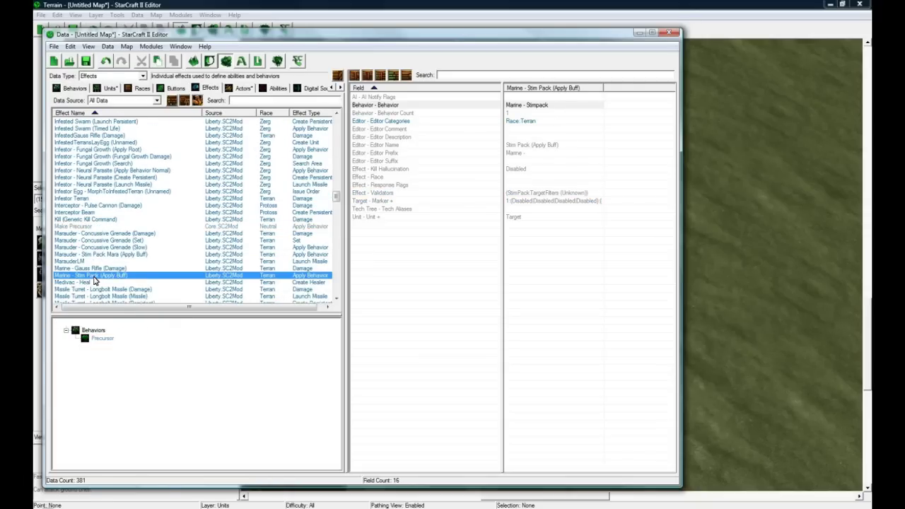
{"action": "left_click", "coordinate": [111, 338]}
{"action": "left_click", "coordinate": [74, 88]}
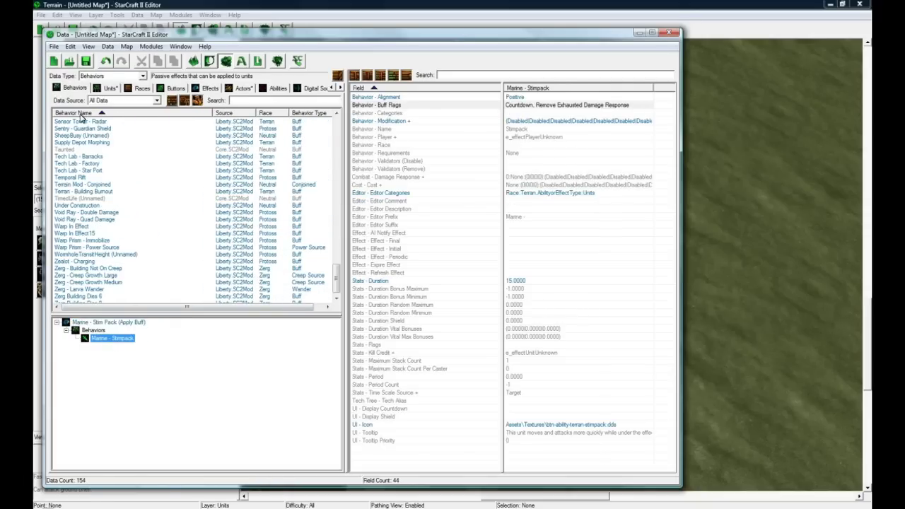
{"action": "left_click", "coordinate": [102, 226]}
{"action": "scroll", "coordinate": [101, 229], "scroll_direction": "up", "scroll_amount": 3}
{"action": "scroll", "coordinate": [101, 228], "scroll_direction": "up", "scroll_amount": 12}
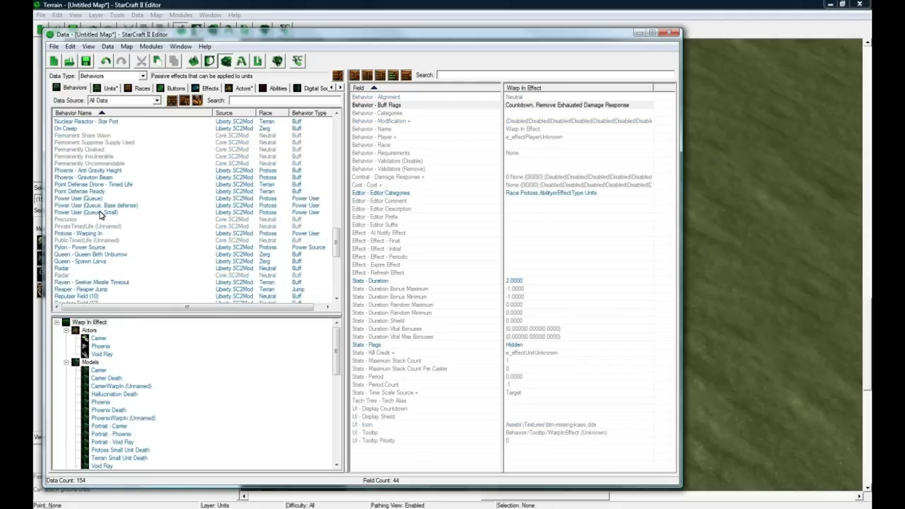
{"action": "left_click", "coordinate": [99, 170]}
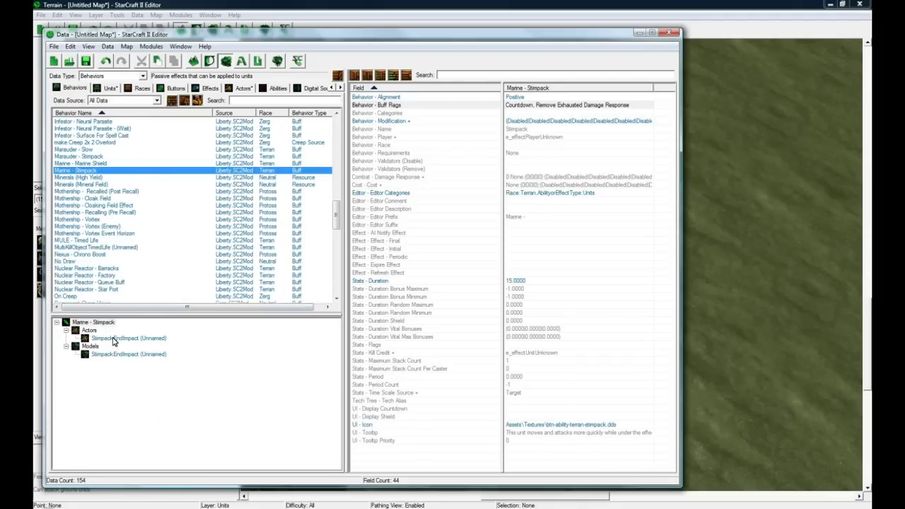
{"action": "left_click", "coordinate": [112, 339]}
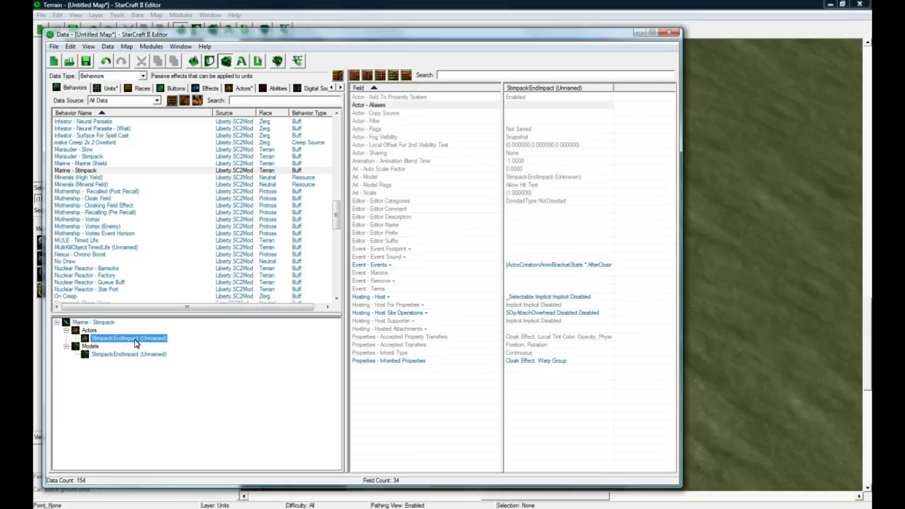
{"action": "left_click", "coordinate": [106, 354]}
{"action": "left_click", "coordinate": [103, 340]}
{"action": "left_click", "coordinate": [100, 356]}
{"action": "left_click", "coordinate": [104, 324]}
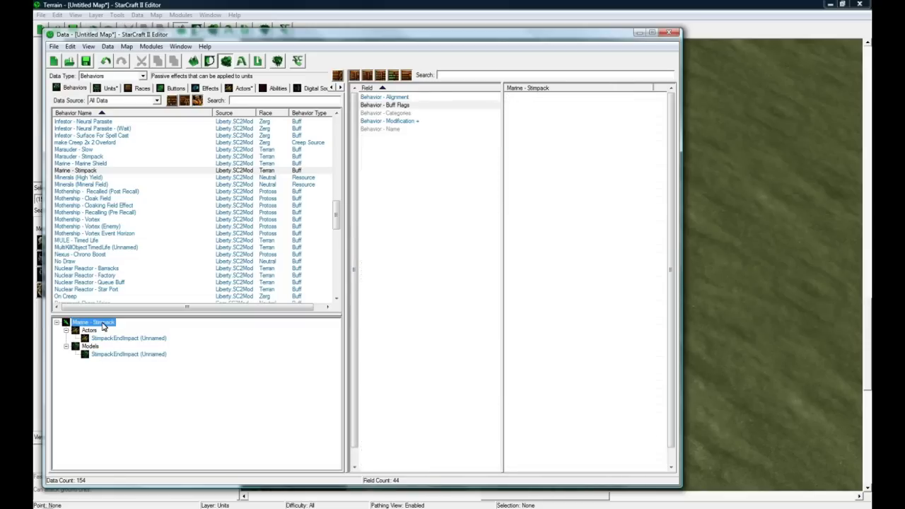
{"action": "left_click", "coordinate": [525, 106]}
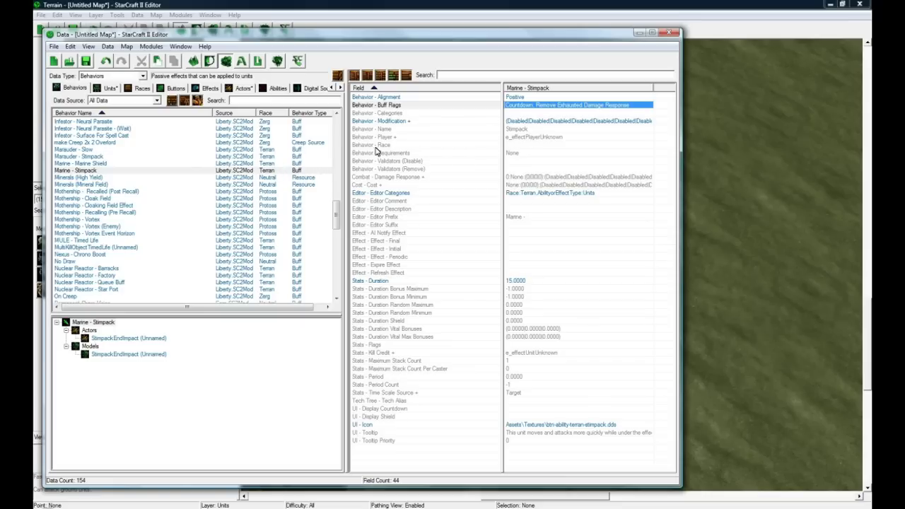
{"action": "double_click", "coordinate": [532, 97]}
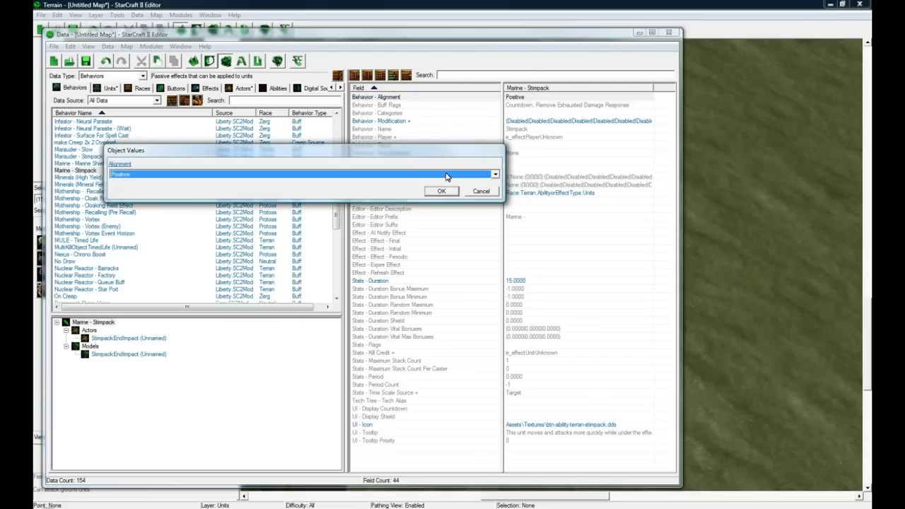
{"action": "left_click", "coordinate": [484, 194]}
{"action": "left_click", "coordinate": [535, 121]}
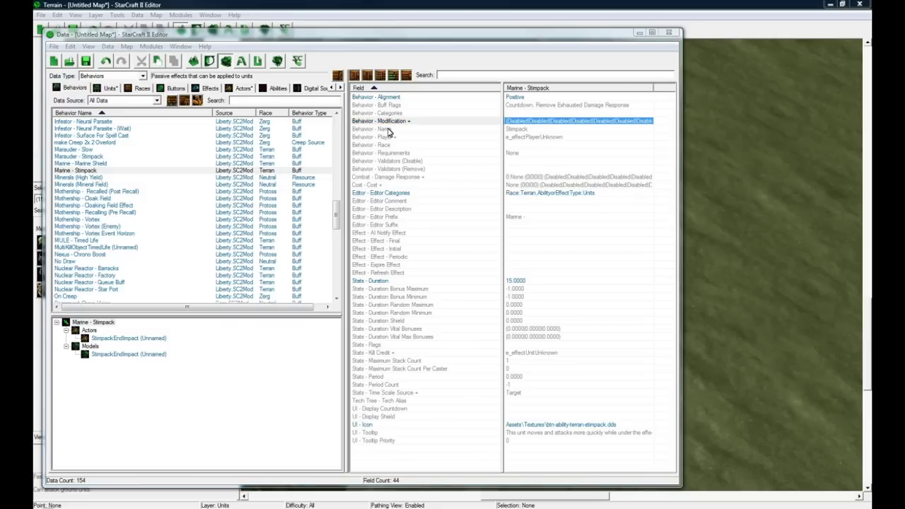
{"action": "double_click", "coordinate": [402, 122]}
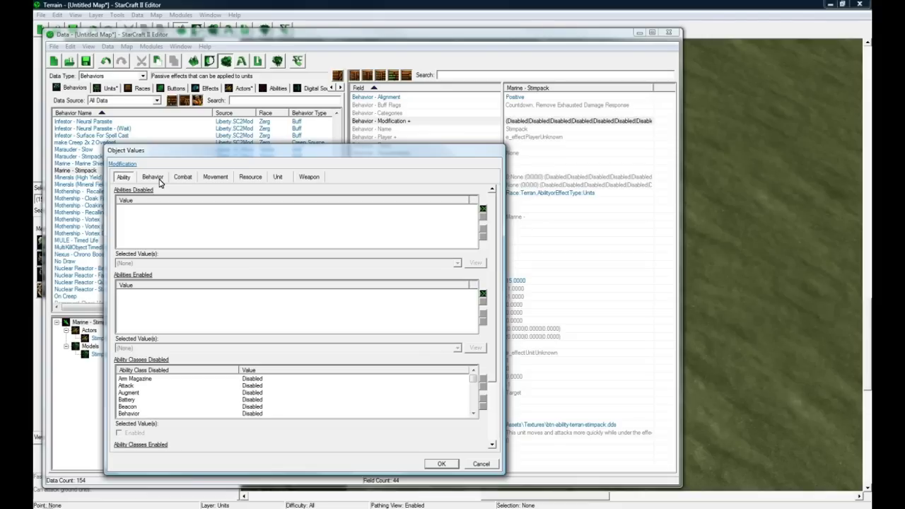
{"action": "left_click", "coordinate": [182, 178]}
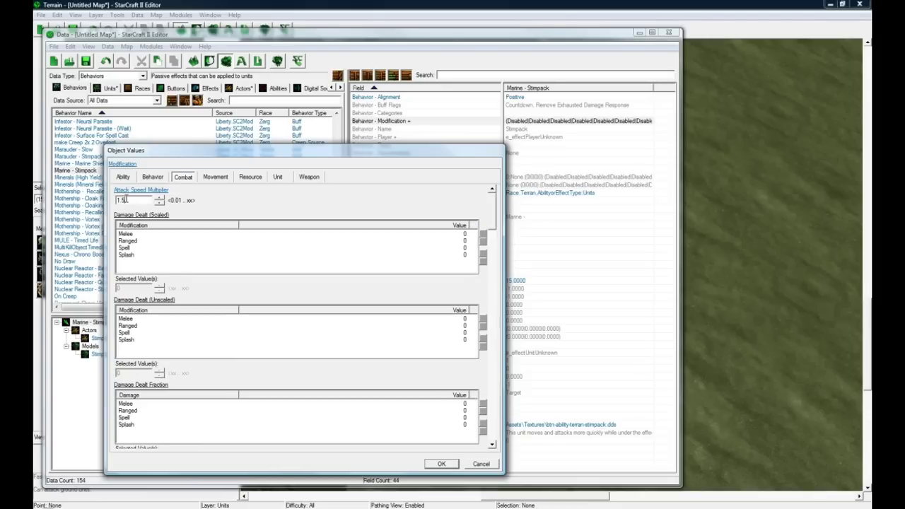
{"action": "double_click", "coordinate": [127, 200]}
{"action": "left_click", "coordinate": [215, 177]}
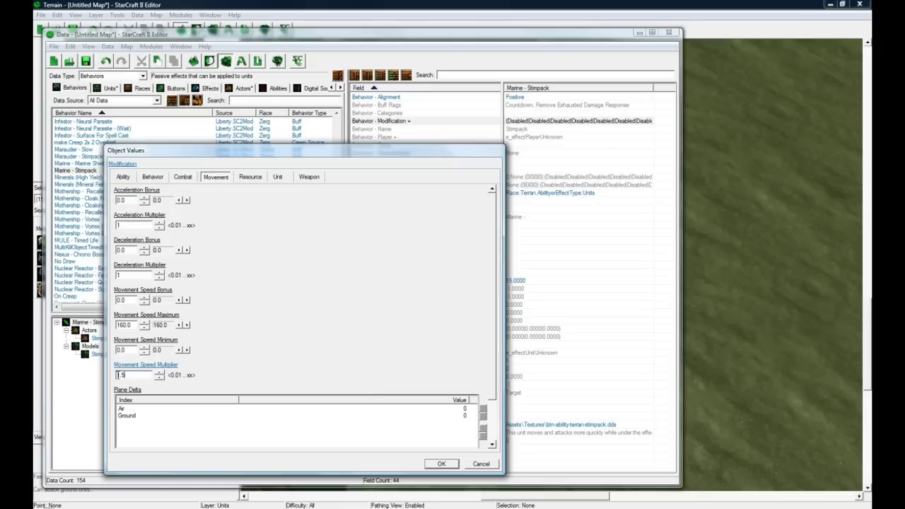
{"action": "left_click", "coordinate": [275, 179]}
{"action": "left_click", "coordinate": [310, 177]}
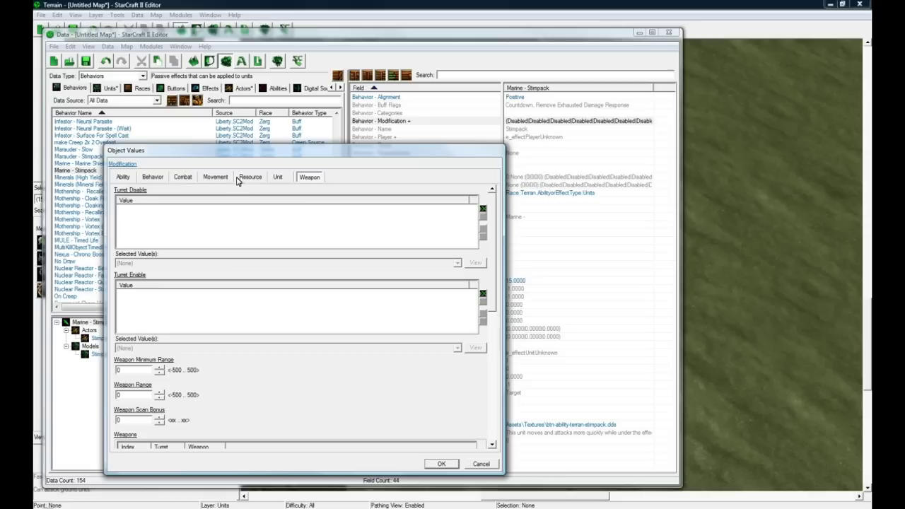
{"action": "left_click", "coordinate": [183, 177]}
{"action": "scroll", "coordinate": [499, 221], "scroll_direction": "down", "scroll_amount": 2}
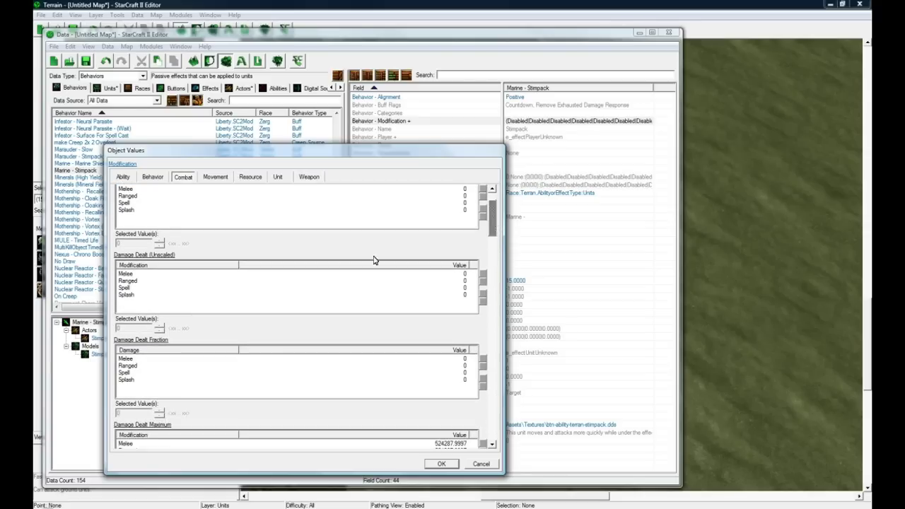
{"action": "left_click", "coordinate": [168, 289]}
{"action": "left_click", "coordinate": [160, 274]}
{"action": "left_click", "coordinate": [153, 288]}
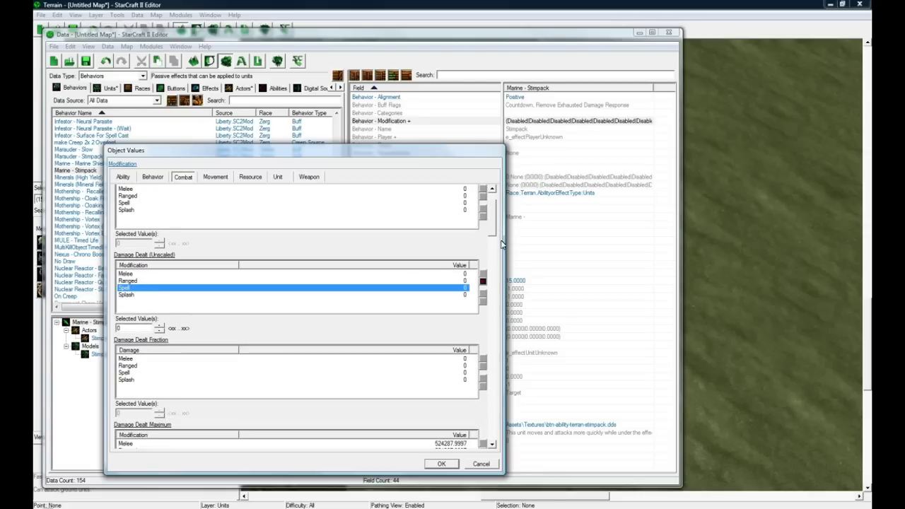
{"action": "scroll", "coordinate": [499, 225], "scroll_direction": "up", "scroll_amount": 1}
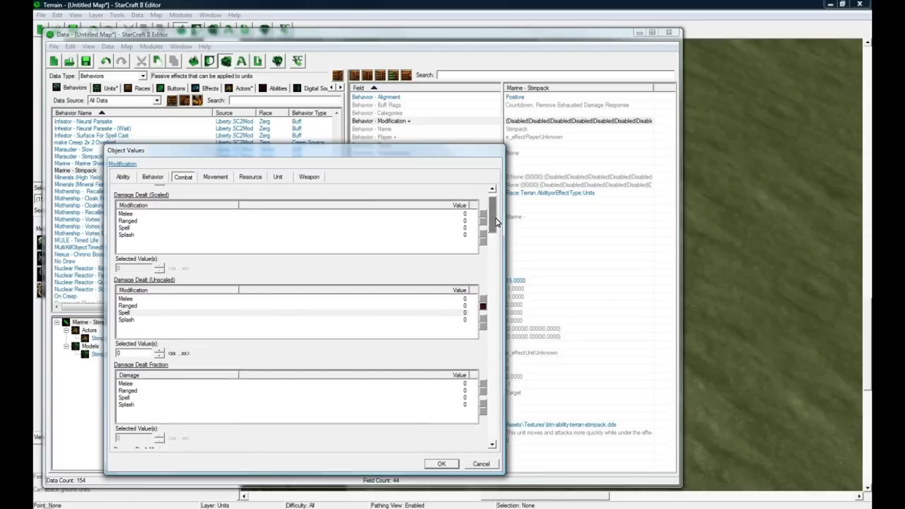
{"action": "left_click", "coordinate": [157, 297]}
{"action": "mouse_move", "coordinate": [154, 308]}
{"action": "left_mouse_down"}
{"action": "mouse_move", "coordinate": [150, 329]}
{"action": "mouse_move", "coordinate": [145, 318]}
{"action": "mouse_move", "coordinate": [169, 304]}
{"action": "mouse_move", "coordinate": [168, 314]}
{"action": "mouse_move", "coordinate": [167, 300]}
{"action": "mouse_move", "coordinate": [167, 314]}
{"action": "mouse_move", "coordinate": [161, 305]}
{"action": "mouse_move", "coordinate": [157, 319]}
{"action": "mouse_move", "coordinate": [157, 311]}
{"action": "left_mouse_up"}
{"action": "left_click", "coordinate": [490, 465]}
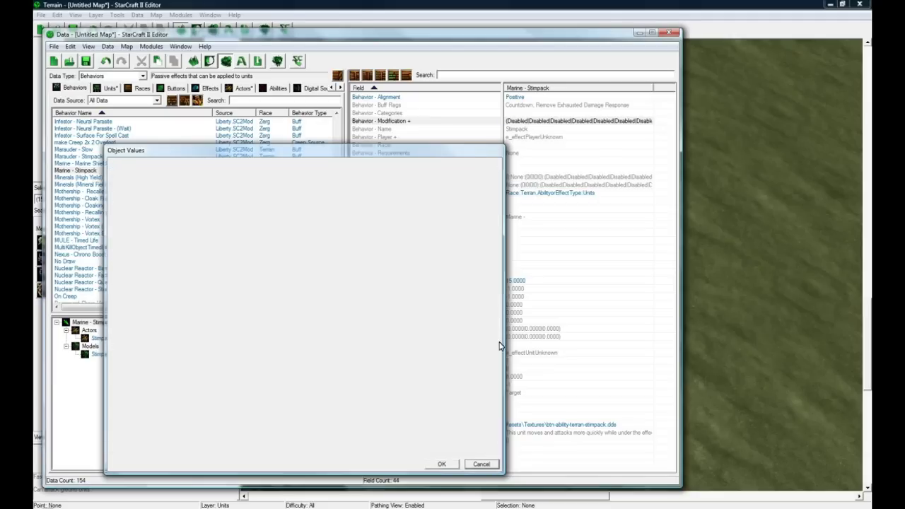
Step: Review the Stimpack behavior's player, 15.0000 duration, icon and tooltip fields without changes
{"action": "left_click", "coordinate": [544, 139]}
{"action": "left_click", "coordinate": [526, 282]}
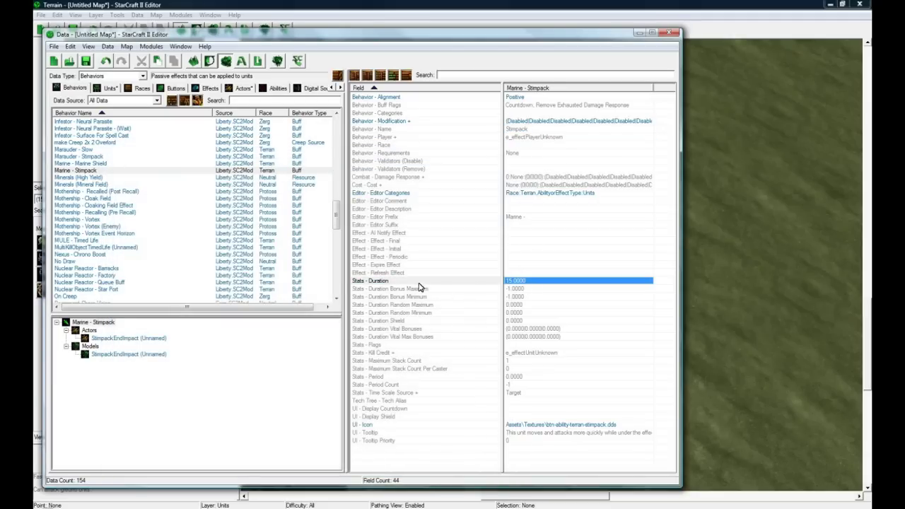
{"action": "left_click", "coordinate": [565, 425]}
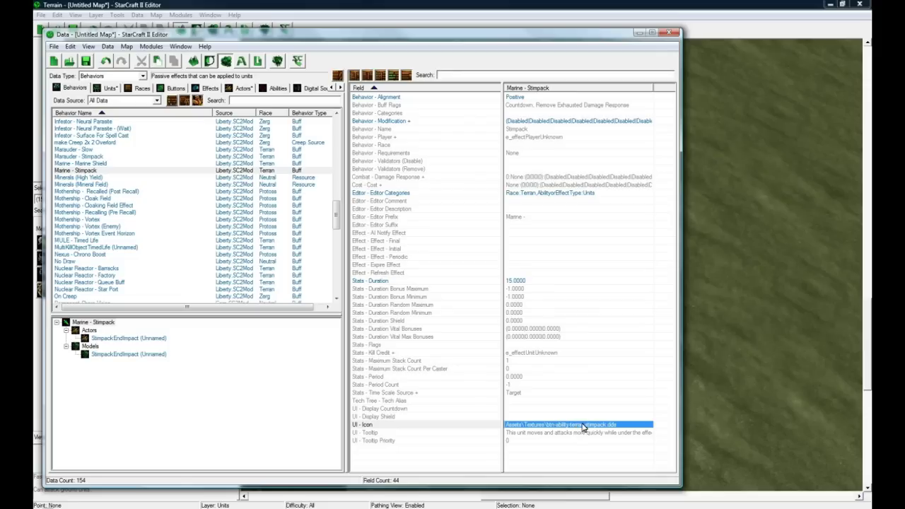
{"action": "double_click", "coordinate": [583, 433]}
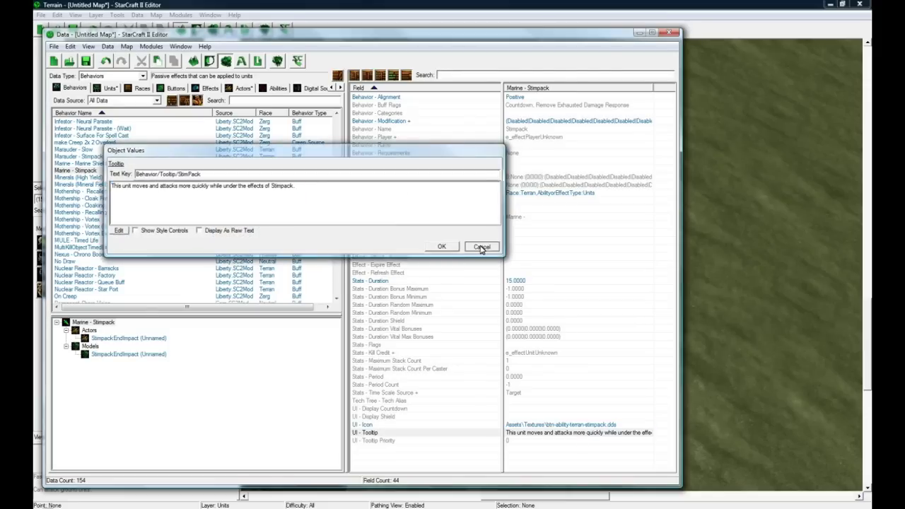
{"action": "left_click", "coordinate": [478, 247]}
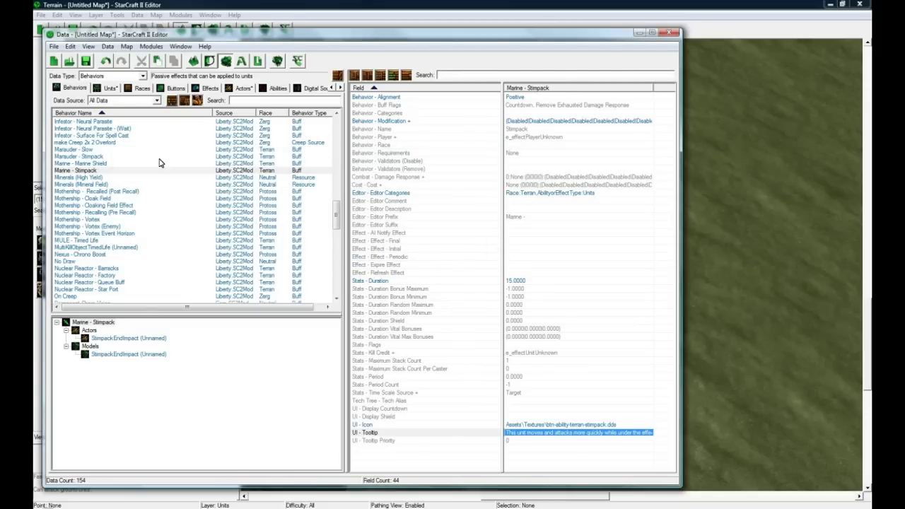
Step: Review the StimpackEndImpact actor's Stimpack and Marauder Stimpack behavior-off events and its Hosting settings
{"action": "left_click", "coordinate": [133, 337]}
{"action": "double_click", "coordinate": [542, 265]}
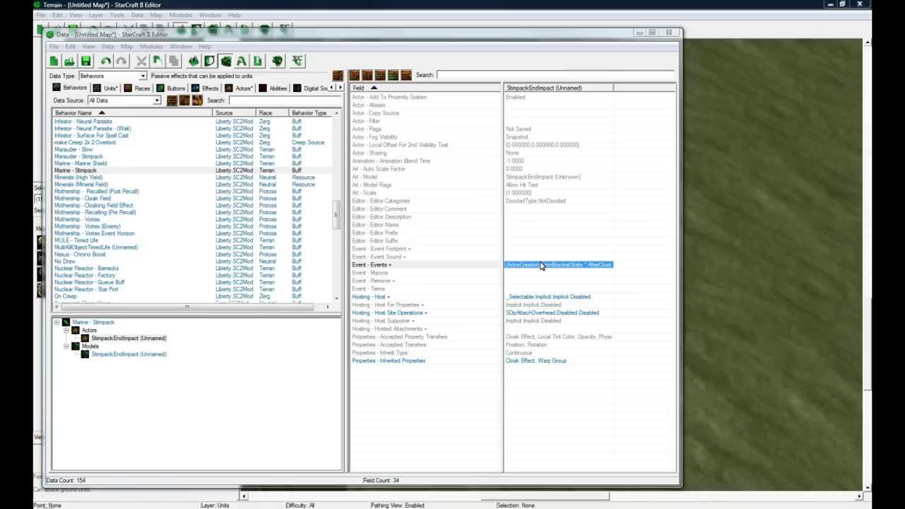
{"action": "left_click", "coordinate": [151, 232]}
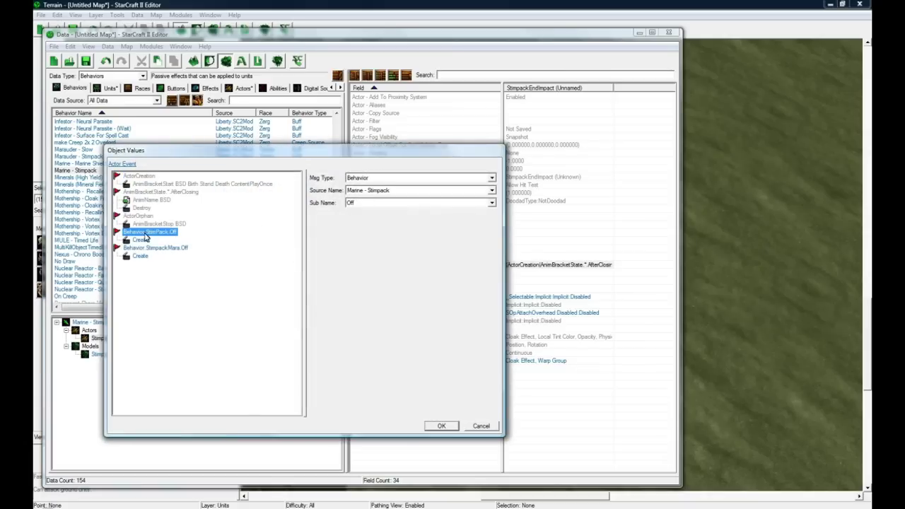
{"action": "left_click", "coordinate": [145, 241]}
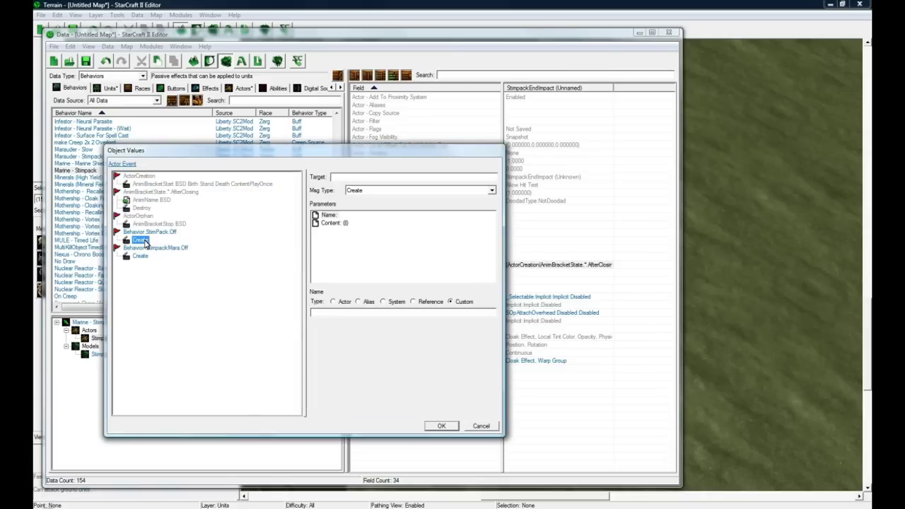
{"action": "left_click", "coordinate": [156, 248]}
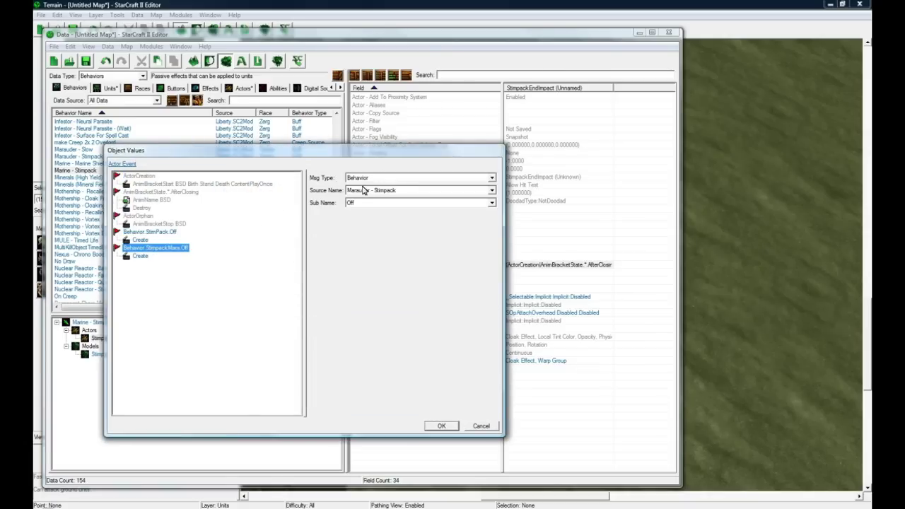
{"action": "left_click", "coordinate": [490, 429]}
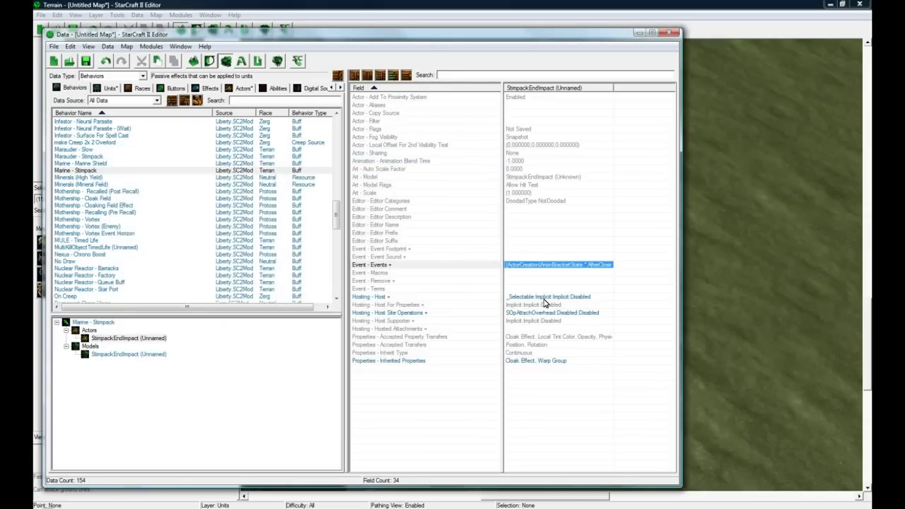
{"action": "left_click", "coordinate": [544, 314]}
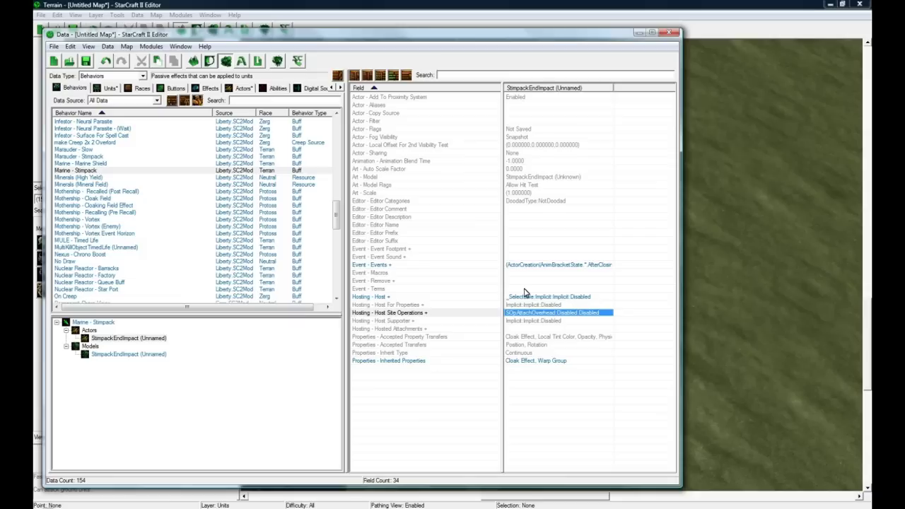
Step: Compare the StimpackEndImpact model and actor, selecting the actor's Art - Model value
{"action": "left_click", "coordinate": [120, 355]}
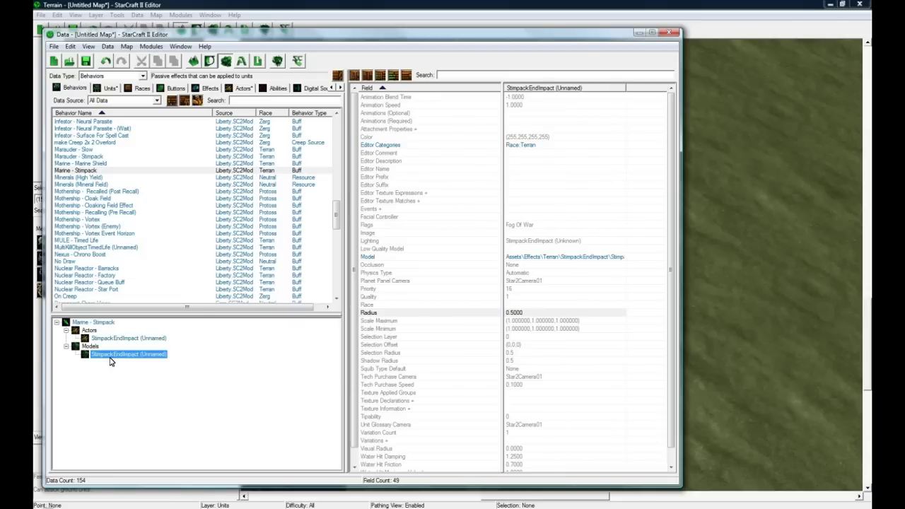
{"action": "left_click", "coordinate": [122, 339]}
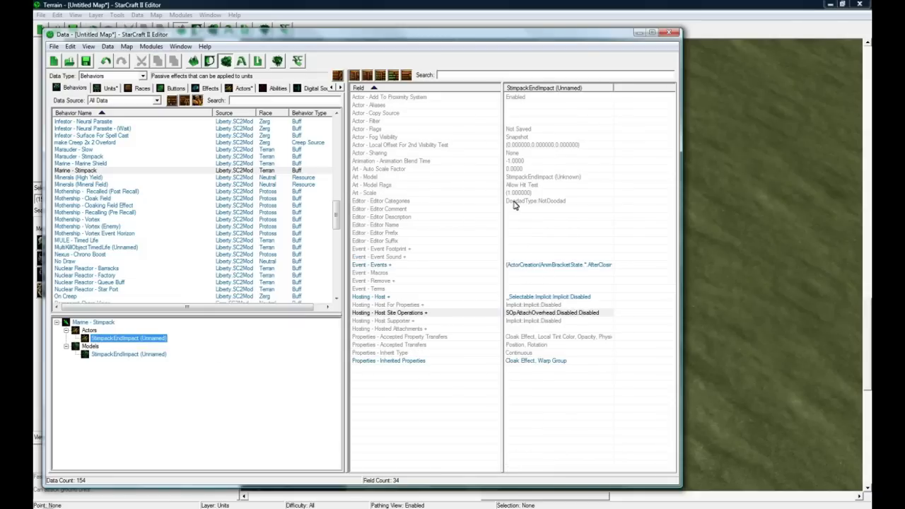
{"action": "left_click", "coordinate": [523, 179]}
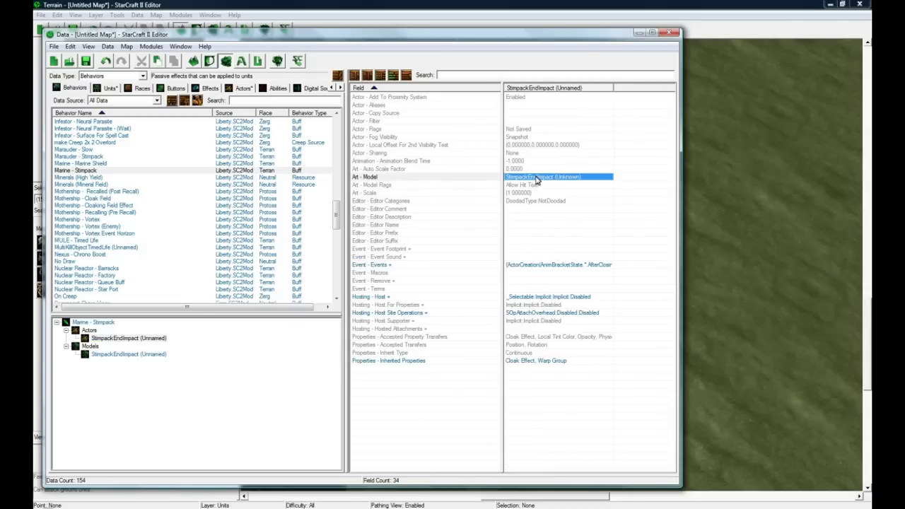
Step: Preview the StimpackEndImpact model file in the Previewer, close it, and switch to Races
{"action": "left_click", "coordinate": [150, 354]}
{"action": "left_click", "coordinate": [540, 257]}
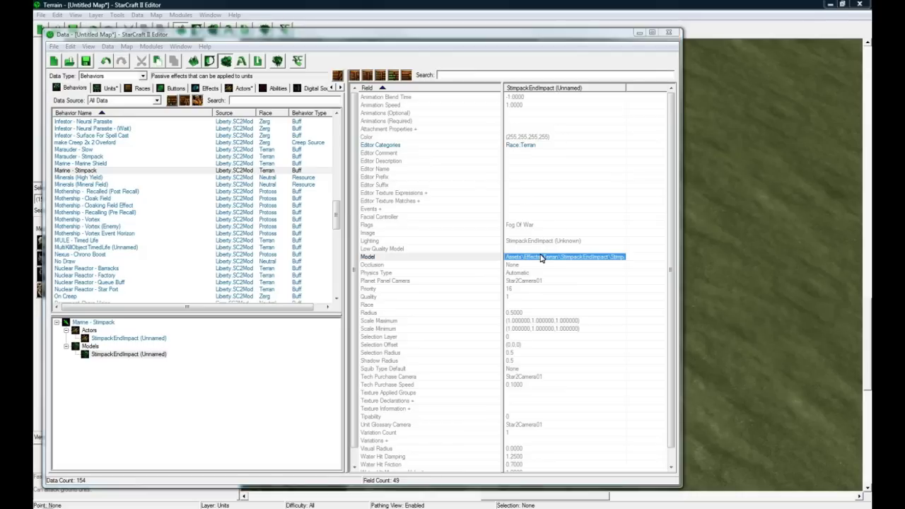
{"action": "double_click", "coordinate": [541, 257]}
{"action": "left_click", "coordinate": [318, 241]}
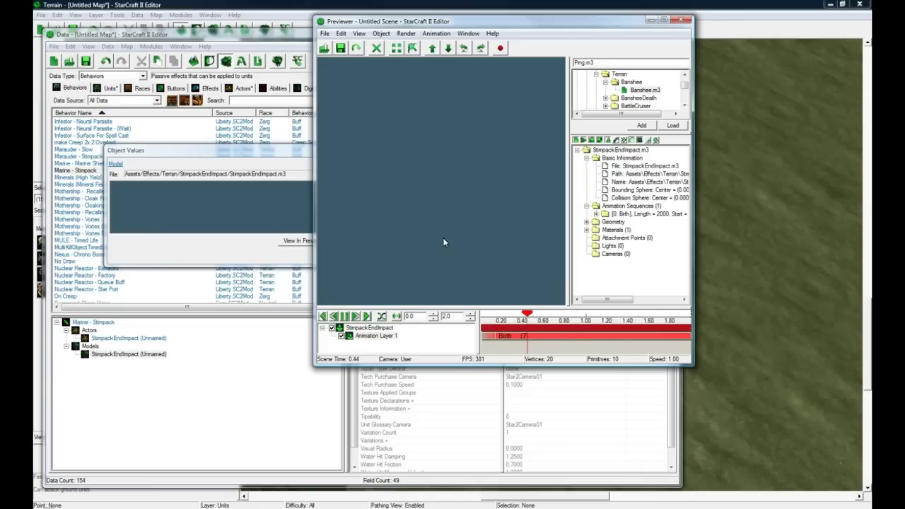
{"action": "left_click", "coordinate": [682, 20]}
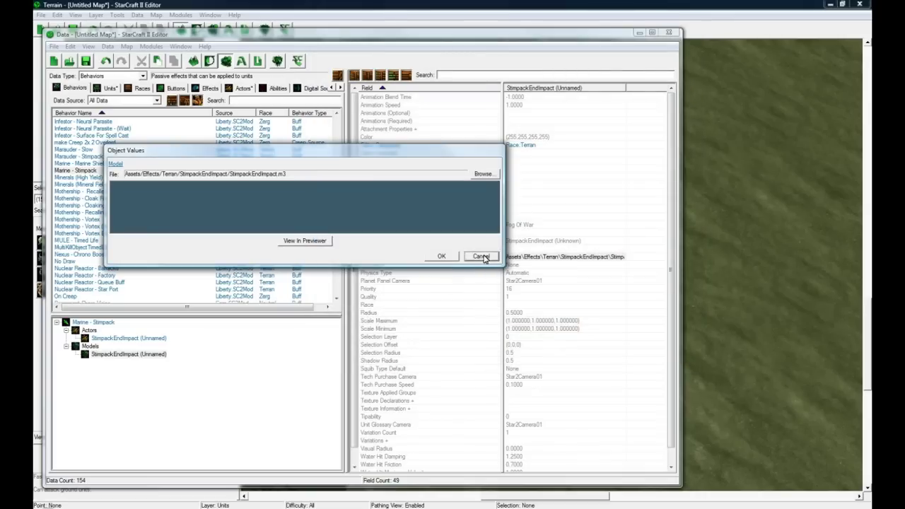
{"action": "left_click", "coordinate": [539, 254]}
{"action": "left_click", "coordinate": [131, 90]}
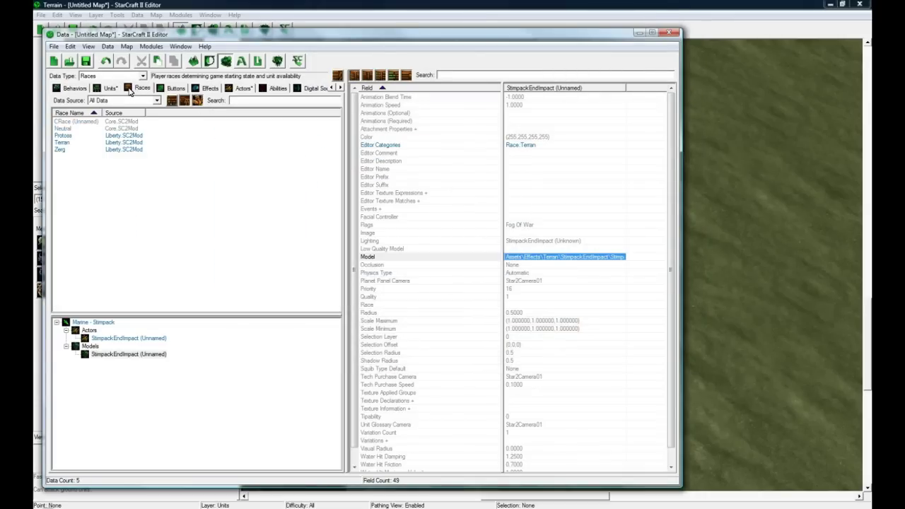
Step: Inspect the Protoss race's starting units, resources and Show Resource options without changes
{"action": "left_click", "coordinate": [91, 135]}
{"action": "left_click", "coordinate": [552, 217]}
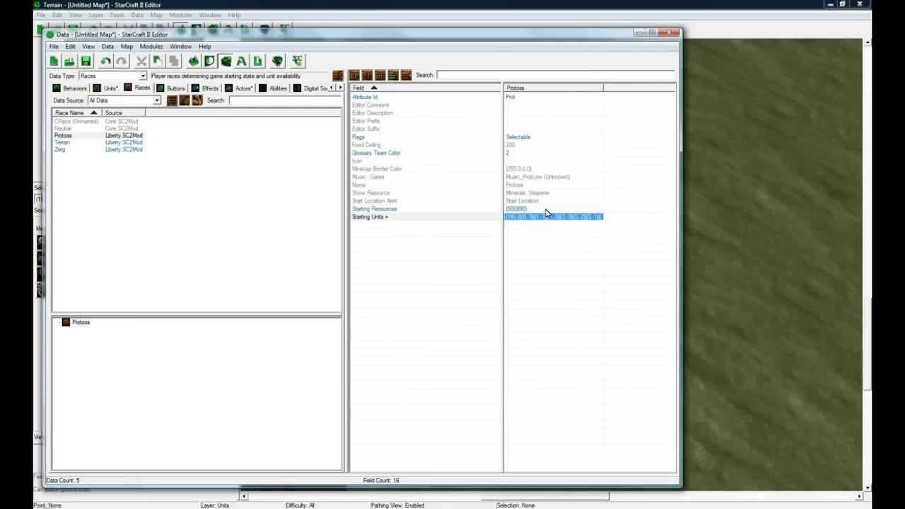
{"action": "left_click", "coordinate": [546, 210]}
{"action": "left_click", "coordinate": [531, 194]}
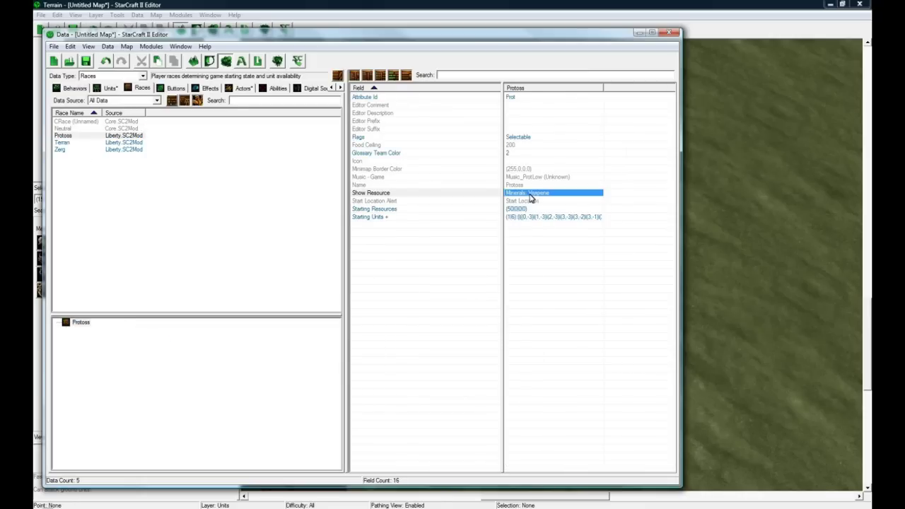
{"action": "double_click", "coordinate": [530, 195]}
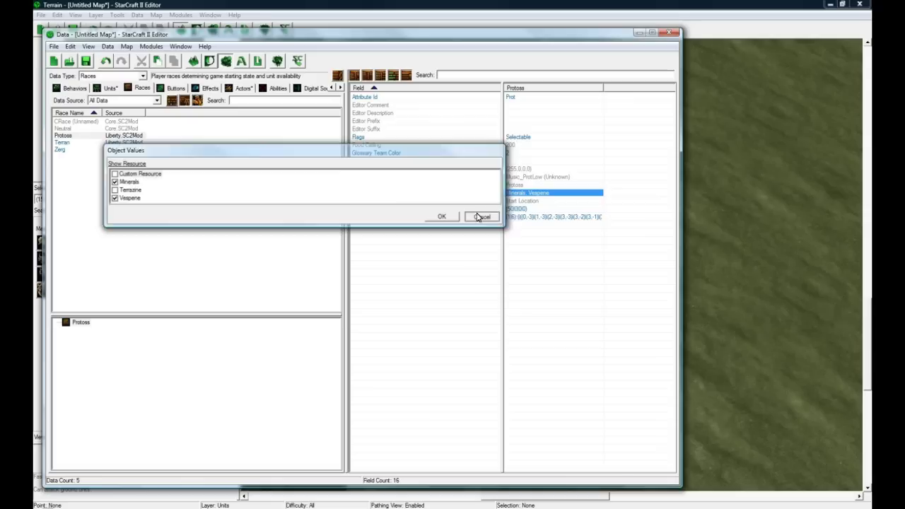
{"action": "left_click", "coordinate": [483, 217]}
Step: Switch the Data editor's data type to Lights
{"action": "left_click", "coordinate": [143, 76]}
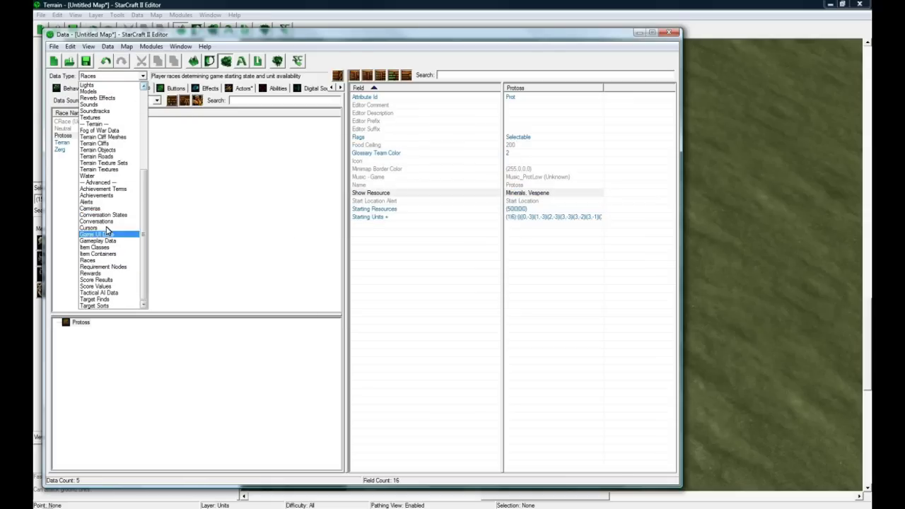
{"action": "scroll", "coordinate": [109, 204], "scroll_direction": "up", "scroll_amount": 3}
{"action": "scroll", "coordinate": [110, 204], "scroll_direction": "up", "scroll_amount": 2}
{"action": "left_click", "coordinate": [95, 173]}
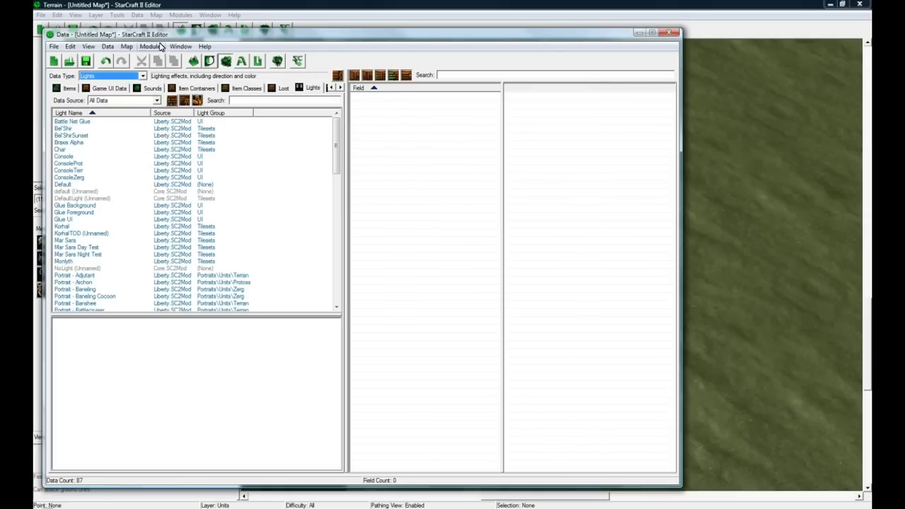
Step: Open Bel'Shir's time-of-day lighting and raise tone-mapping exposure from 1.5 to 2.175
{"action": "left_click", "coordinate": [68, 129]}
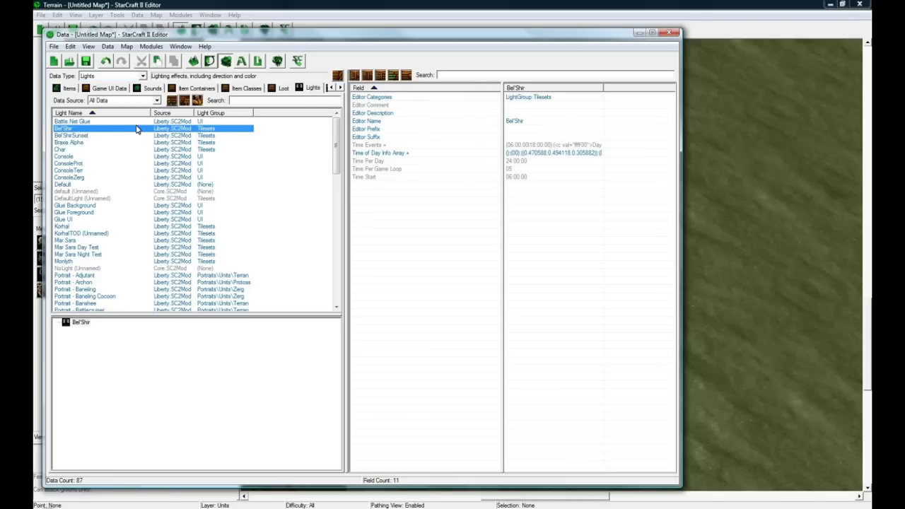
{"action": "double_click", "coordinate": [528, 153]}
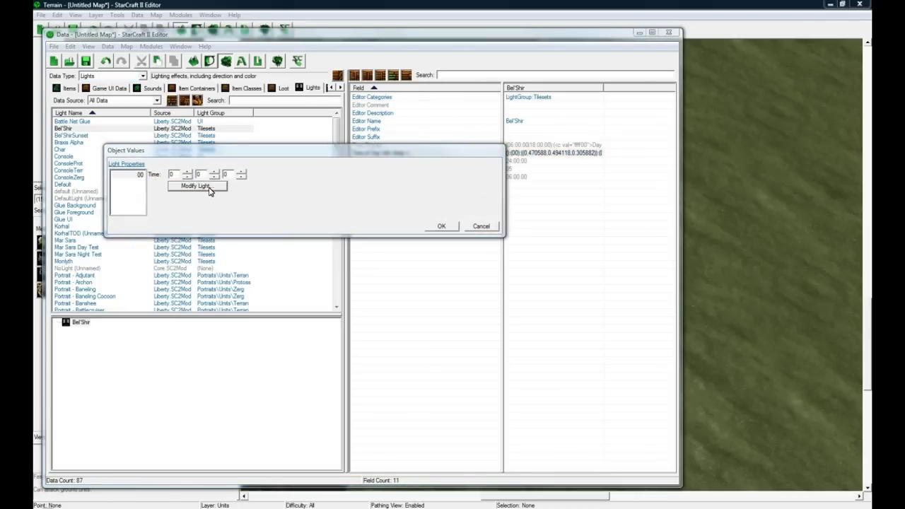
{"action": "left_click", "coordinate": [209, 187]}
{"action": "left_click", "coordinate": [350, 124]}
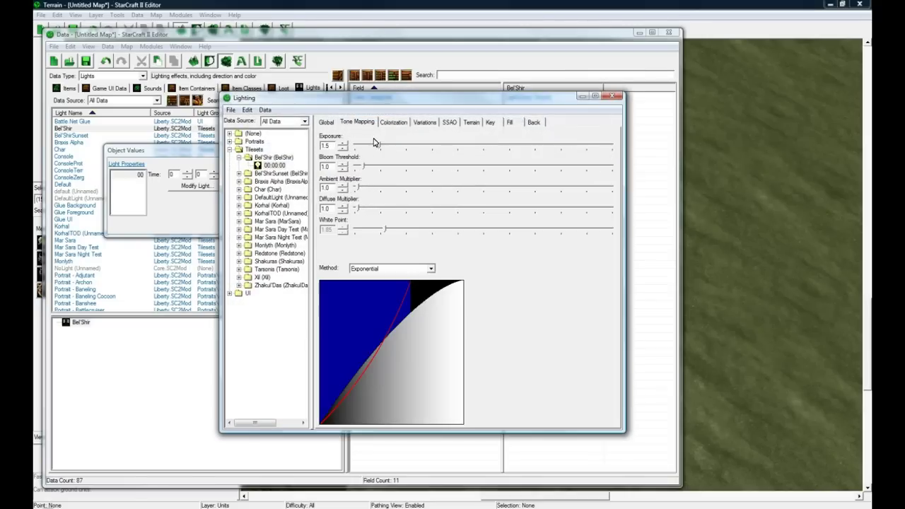
{"action": "left_click_drag", "start_coordinate": [380, 147], "coordinate": [390, 146]}
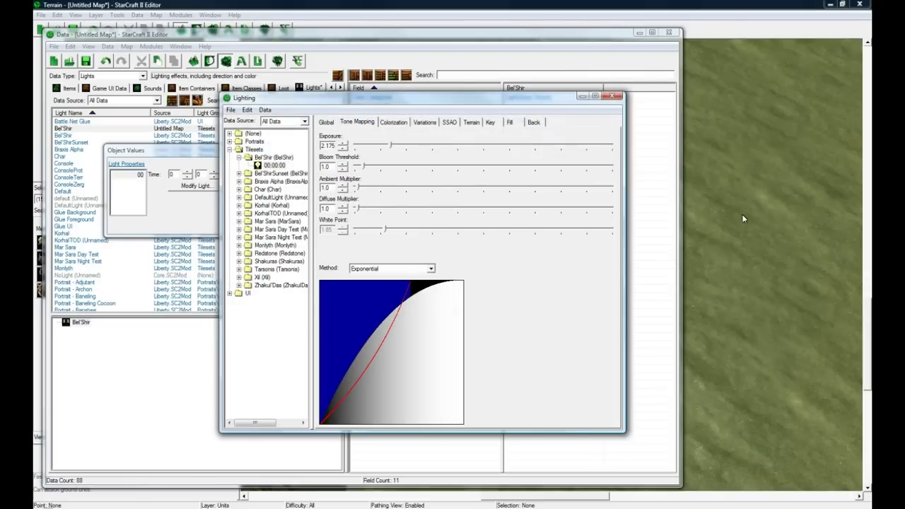
Step: Set contrast 1.393, hue about -0.15, saturation 0.446 and colorize 0.634, then close
{"action": "left_click", "coordinate": [394, 123]}
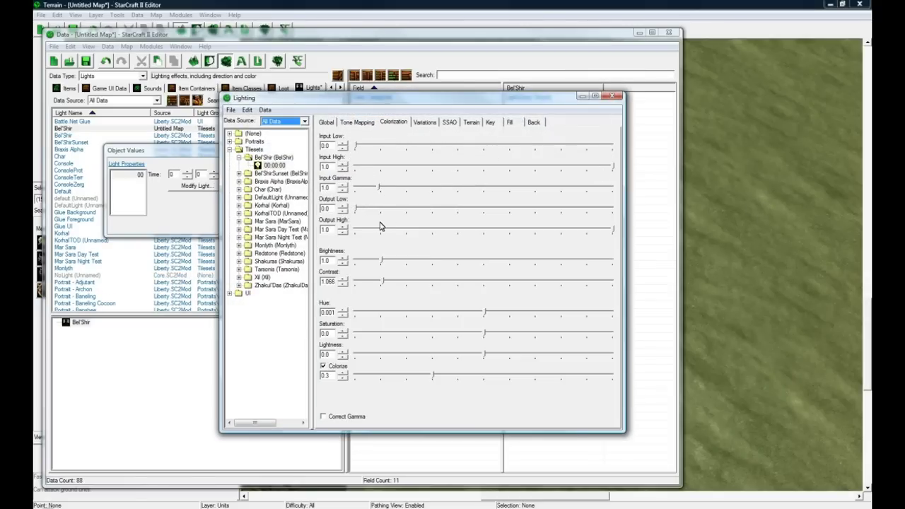
{"action": "left_click_drag", "start_coordinate": [385, 285], "coordinate": [392, 283]}
{"action": "left_click_drag", "start_coordinate": [485, 312], "coordinate": [434, 314]}
{"action": "left_click", "coordinate": [518, 375]}
{"action": "left_click", "coordinate": [541, 333]}
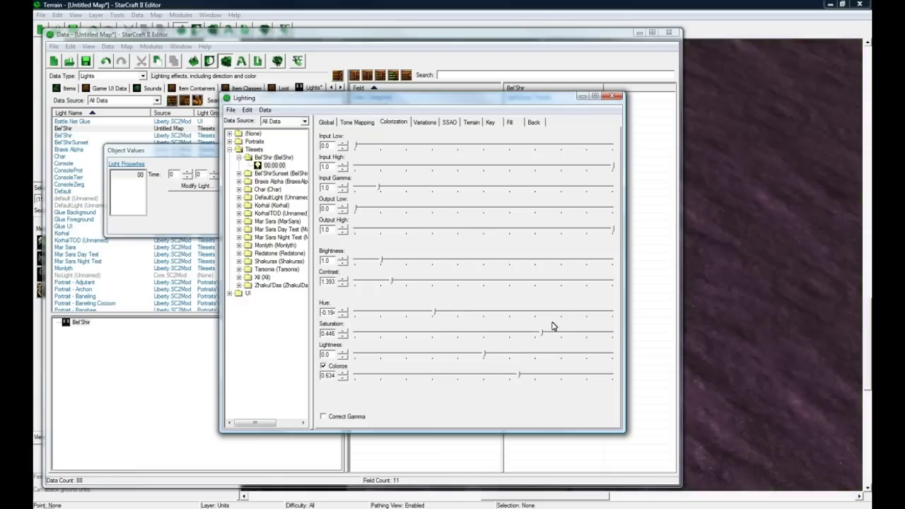
{"action": "left_click", "coordinate": [612, 95]}
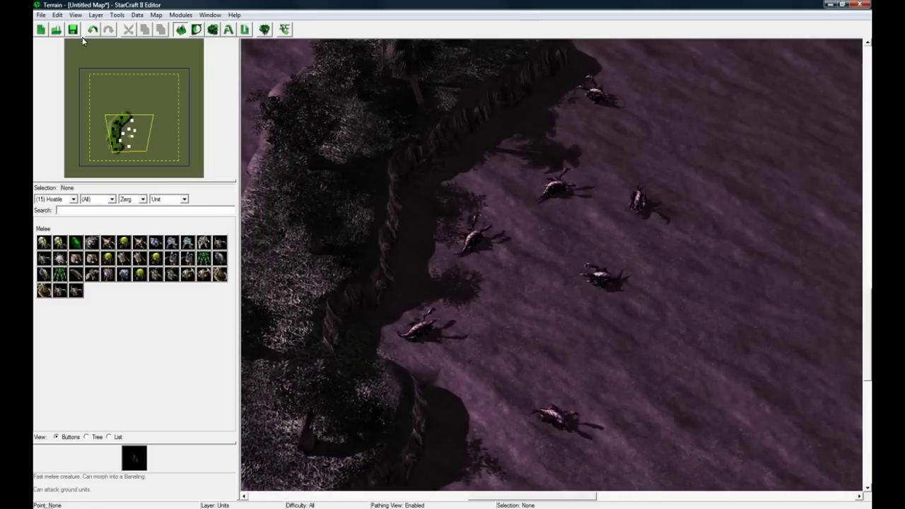
{"action": "left_click", "coordinate": [41, 15]}
{"action": "left_click", "coordinate": [95, 15]}
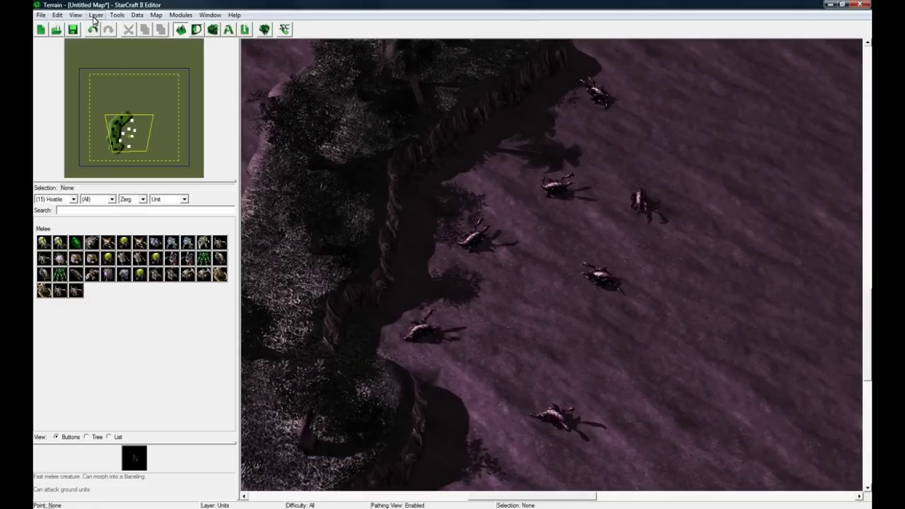
{"action": "left_click", "coordinate": [76, 15]}
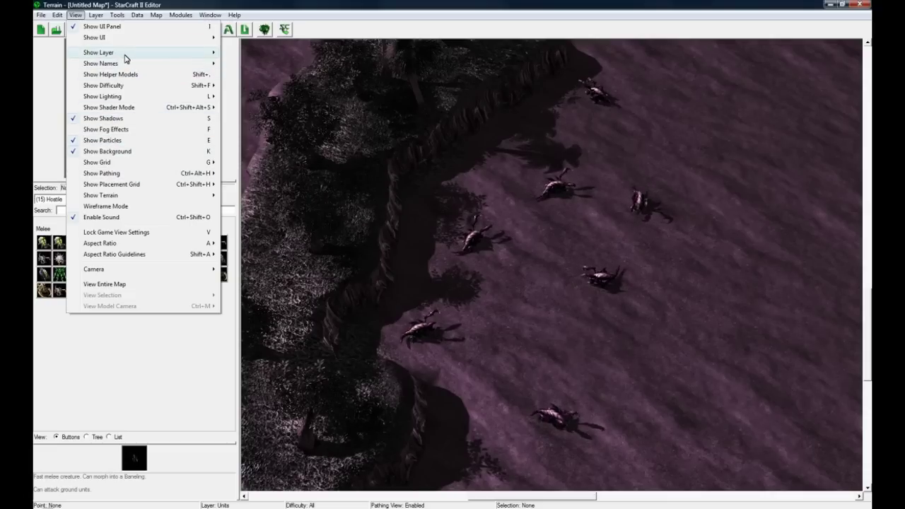
{"action": "mouse_move", "coordinate": [131, 96]}
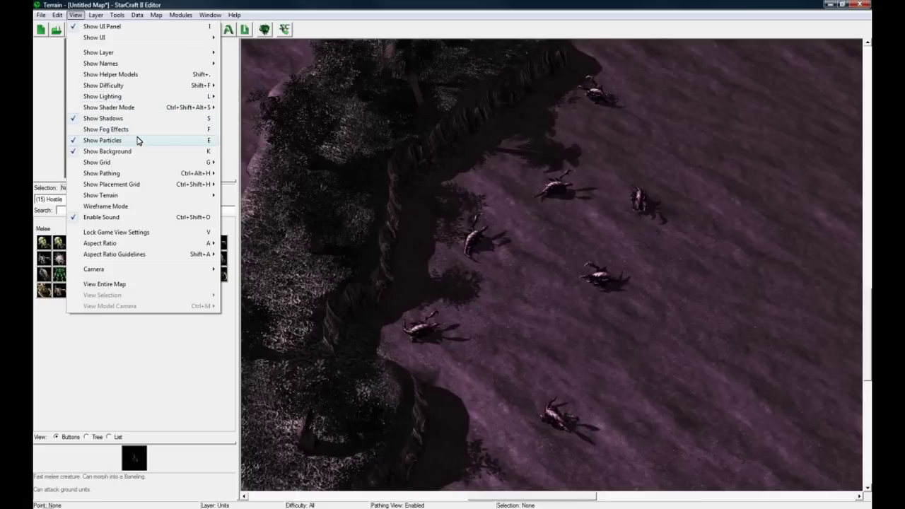
{"action": "mouse_move", "coordinate": [184, 196]}
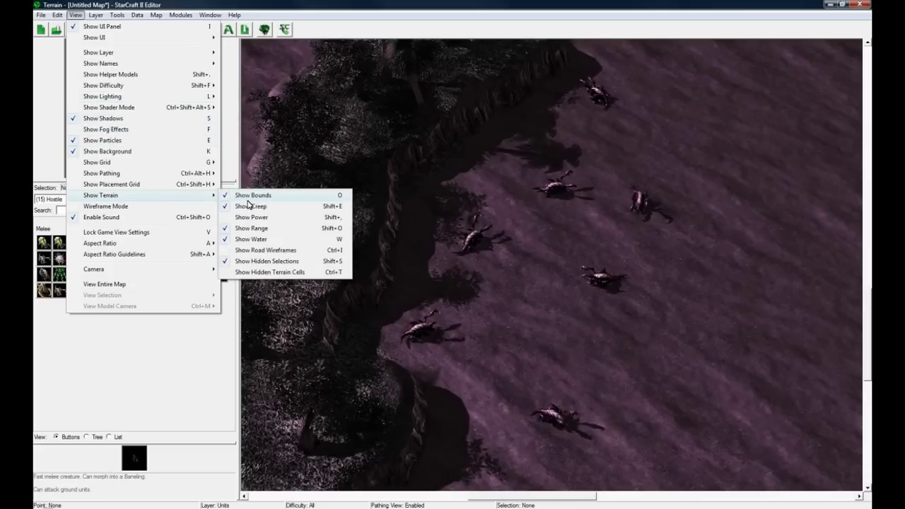
{"action": "left_click", "coordinate": [311, 4]}
{"action": "left_click", "coordinate": [169, 154]}
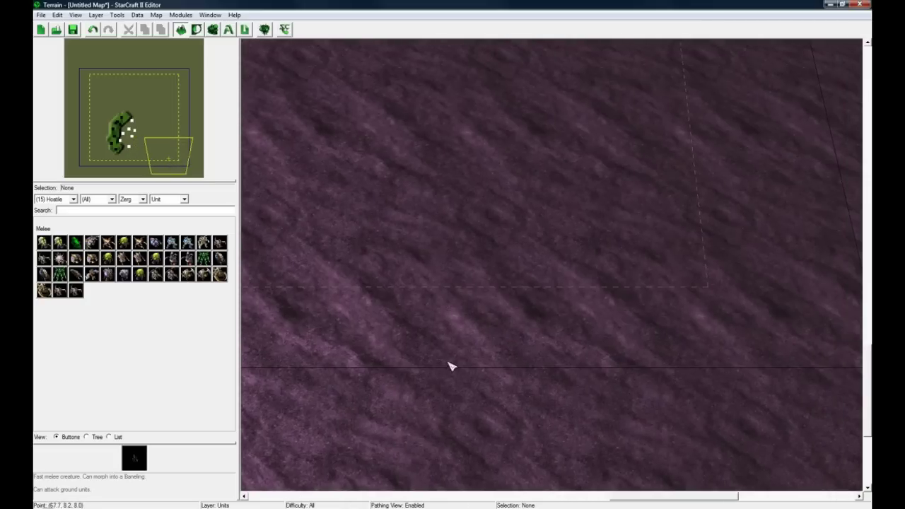
{"action": "middle_click_drag", "start_coordinate": [432, 297], "coordinate": [535, 268]}
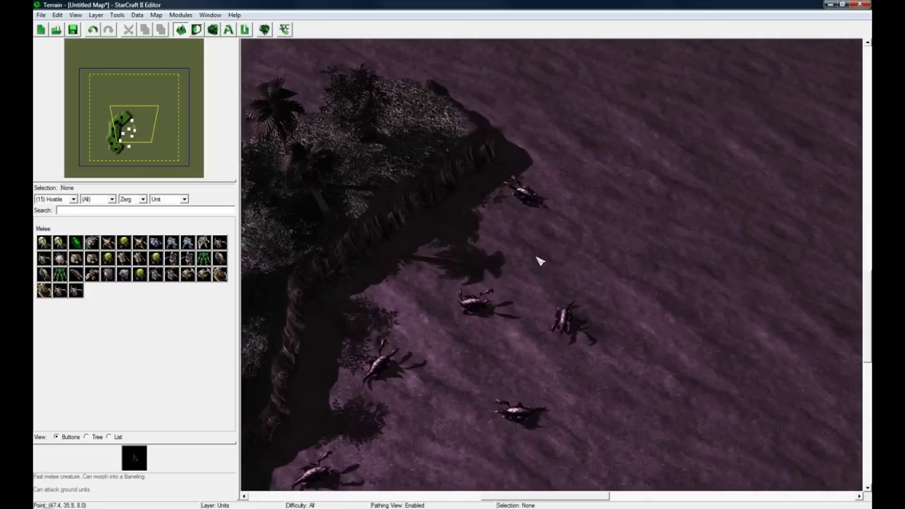
Step: Cancel the light values and follow Bel'Shir (Jungle)'s Lighting link to the Char light
{"action": "left_click", "coordinate": [213, 32]}
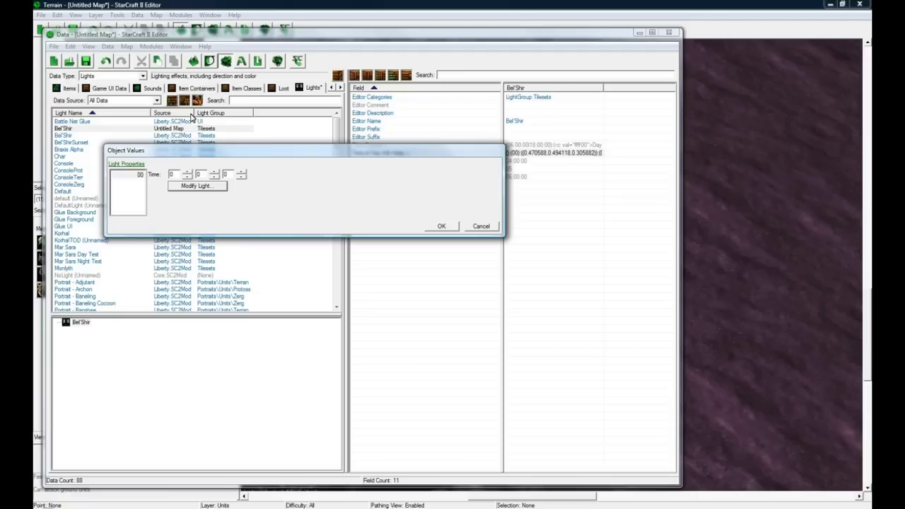
{"action": "left_click", "coordinate": [480, 226]}
{"action": "left_click", "coordinate": [113, 75]}
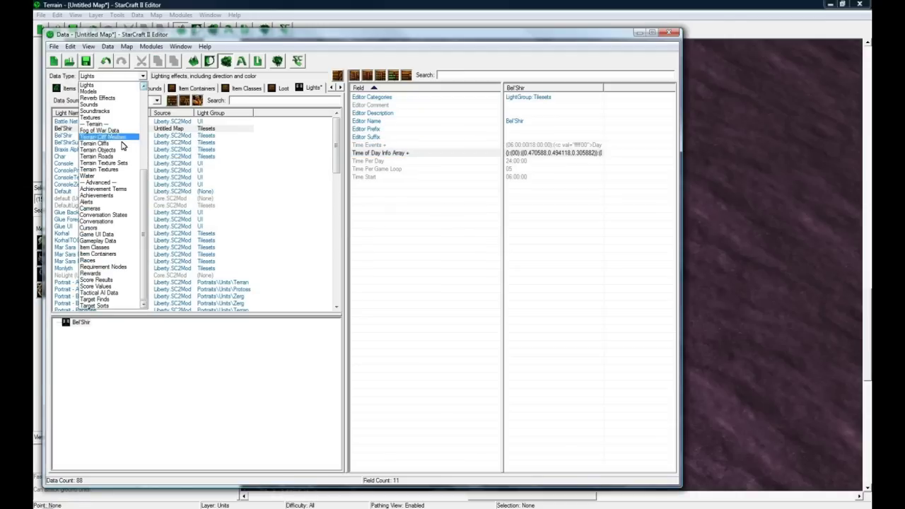
{"action": "left_click", "coordinate": [107, 164]}
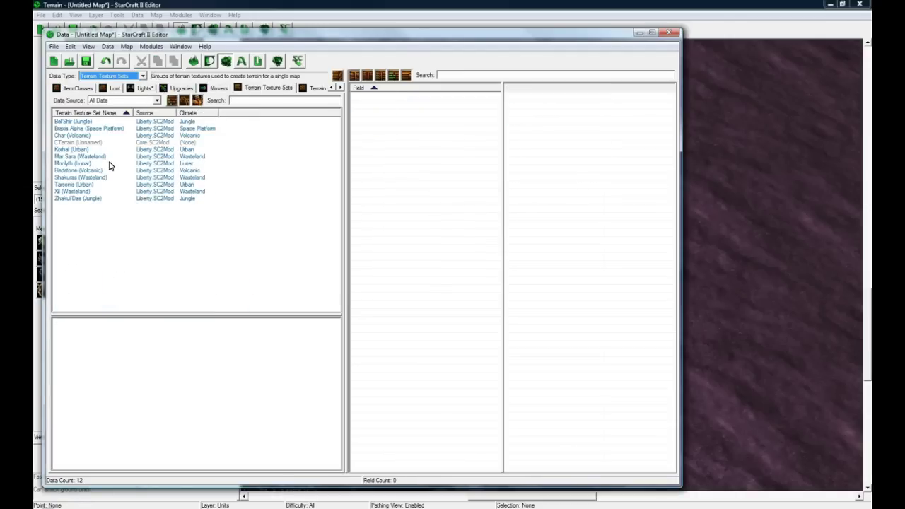
{"action": "left_click", "coordinate": [81, 123]}
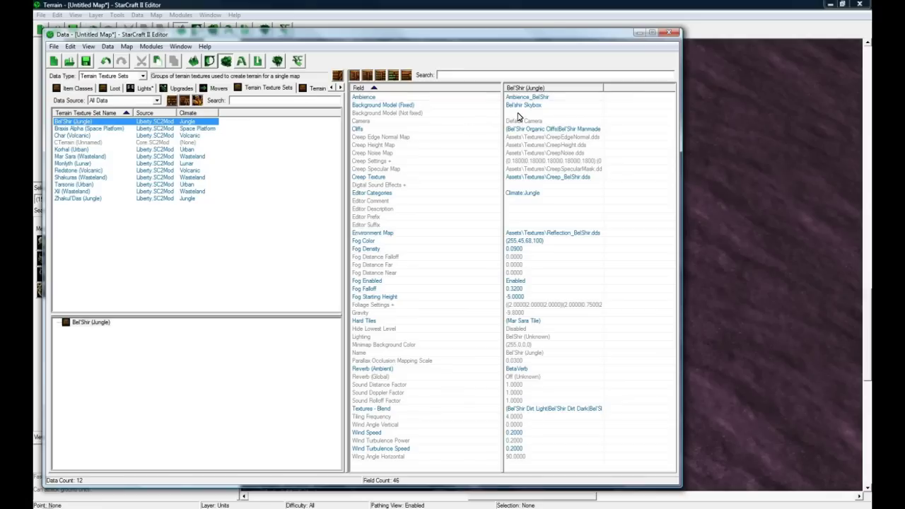
{"action": "left_click_drag", "start_coordinate": [521, 120], "coordinate": [522, 134]}
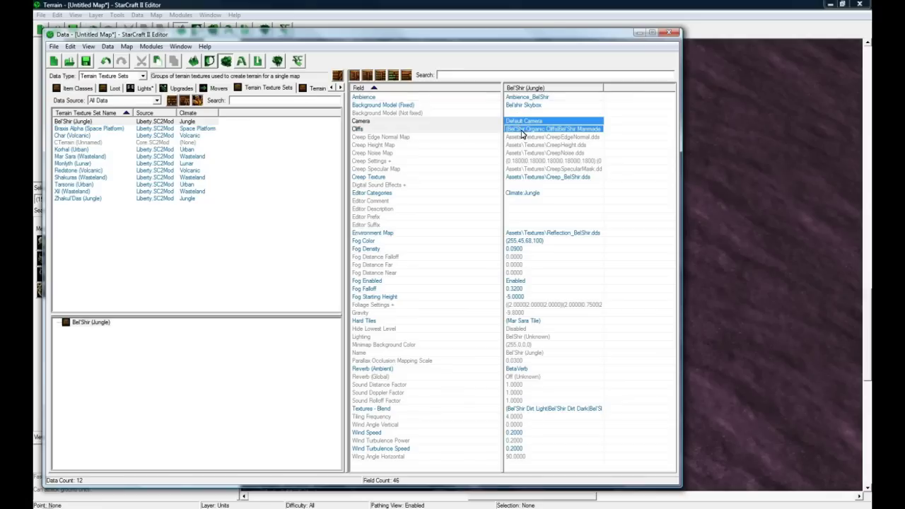
{"action": "left_click", "coordinate": [524, 257]}
{"action": "left_click", "coordinate": [530, 337]}
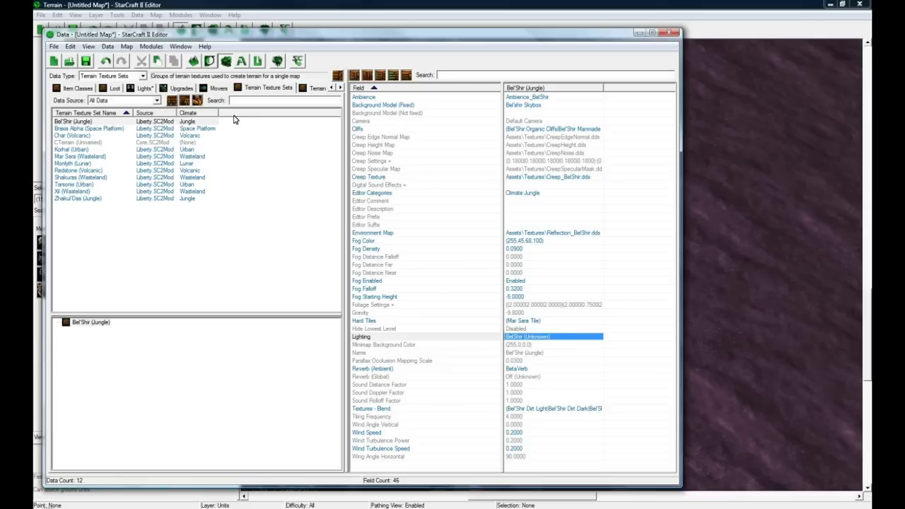
{"action": "left_click", "coordinate": [65, 157]}
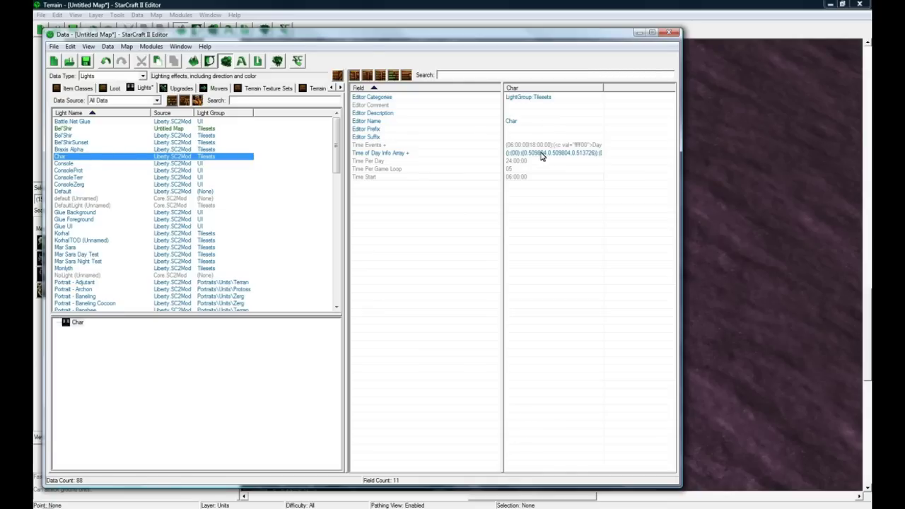
Step: Open the Data Type list and scroll through it toward Behaviors
{"action": "left_click", "coordinate": [136, 78]}
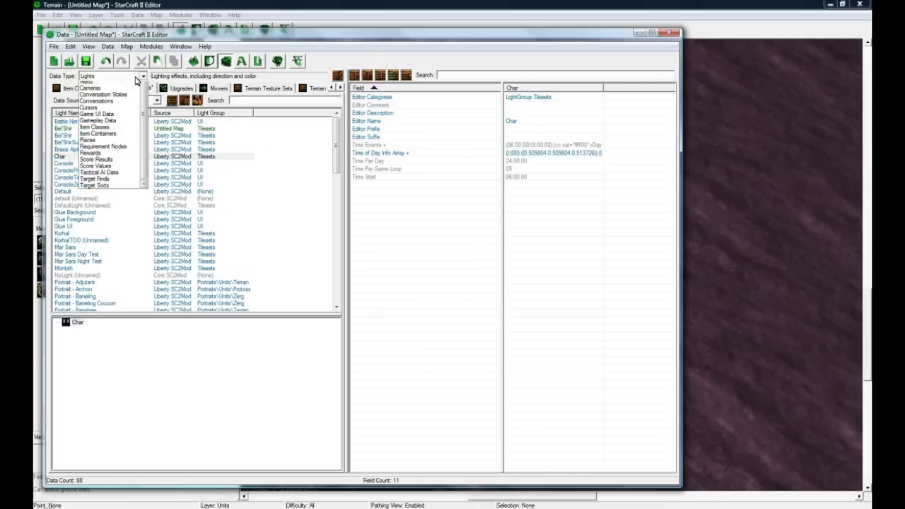
{"action": "scroll", "coordinate": [143, 182], "scroll_direction": "up", "scroll_amount": 10}
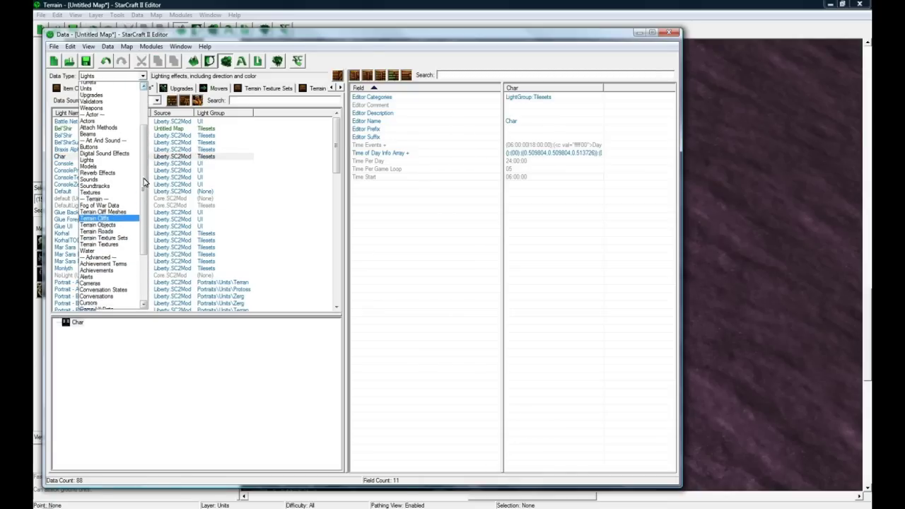
{"action": "scroll", "coordinate": [99, 259], "scroll_direction": "down", "scroll_amount": 4}
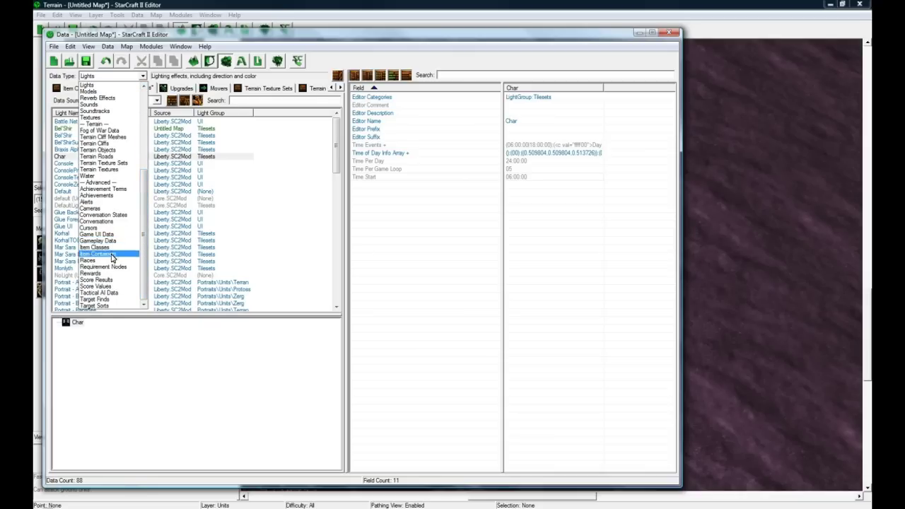
{"action": "scroll", "coordinate": [144, 236], "scroll_direction": "up", "scroll_amount": 3}
{"action": "scroll", "coordinate": [145, 234], "scroll_direction": "up", "scroll_amount": 4}
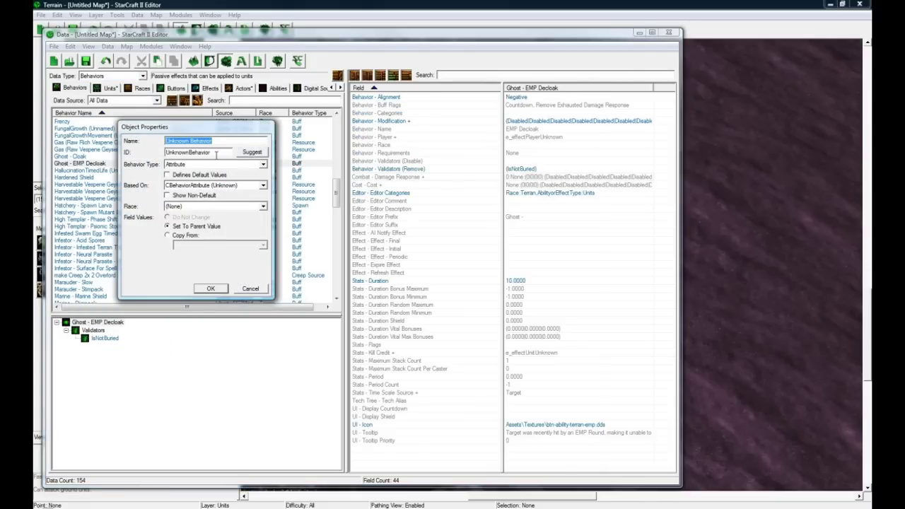
Step: Create a Buff behavior named Aura Search Periodic with the suggested ID AuraSearchPeriodic
{"action": "type", "text": "Aura Search Periodic"}
{"action": "left_click", "coordinate": [249, 153]}
{"action": "left_click", "coordinate": [197, 166]}
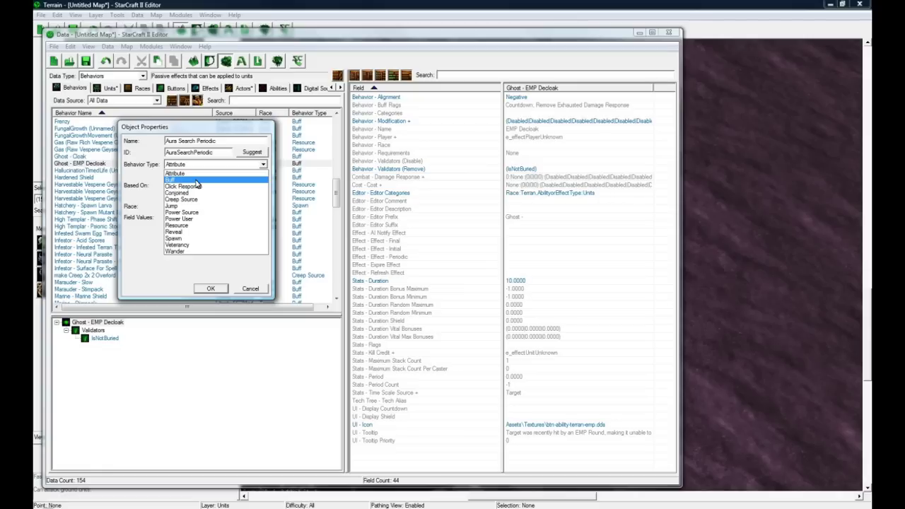
{"action": "left_click", "coordinate": [198, 181]}
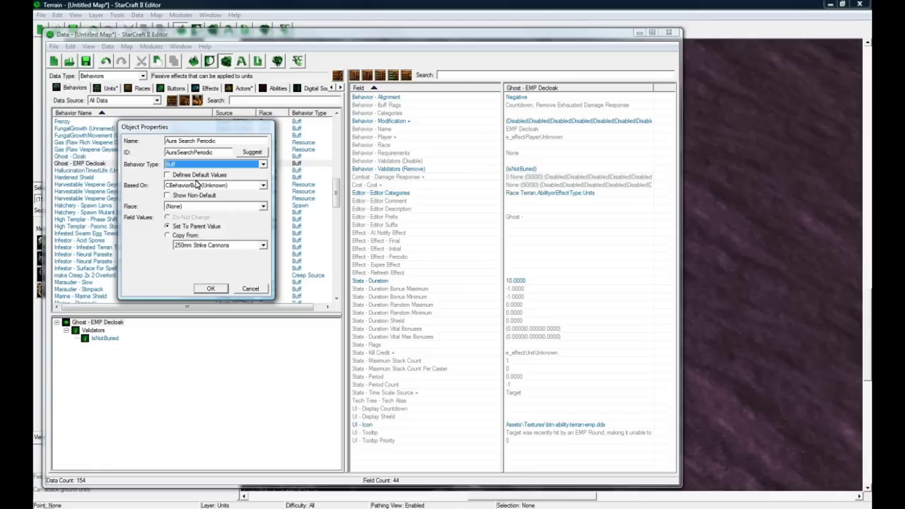
{"action": "left_click", "coordinate": [212, 288]}
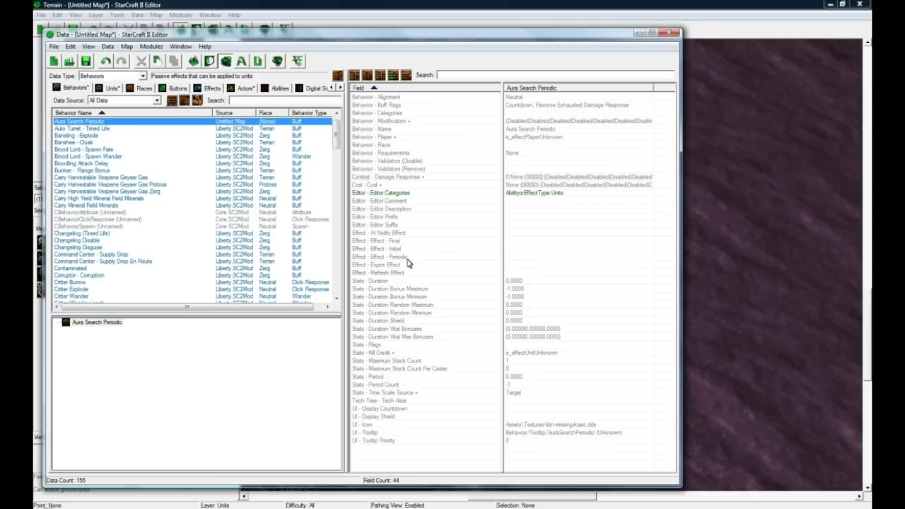
Step: Set Aura Search Periodic's Stats - Period to 0.2 and select its Effect - Periodic field
{"action": "left_click", "coordinate": [517, 282]}
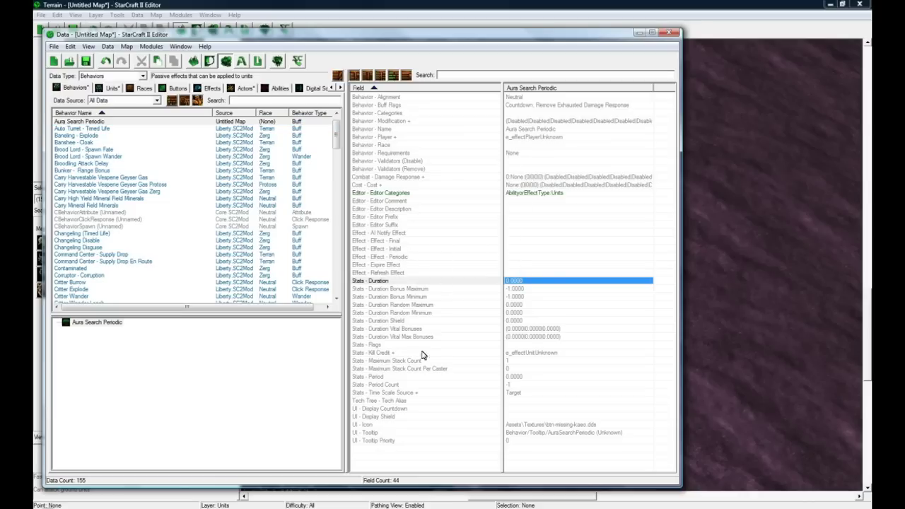
{"action": "double_click", "coordinate": [529, 376]}
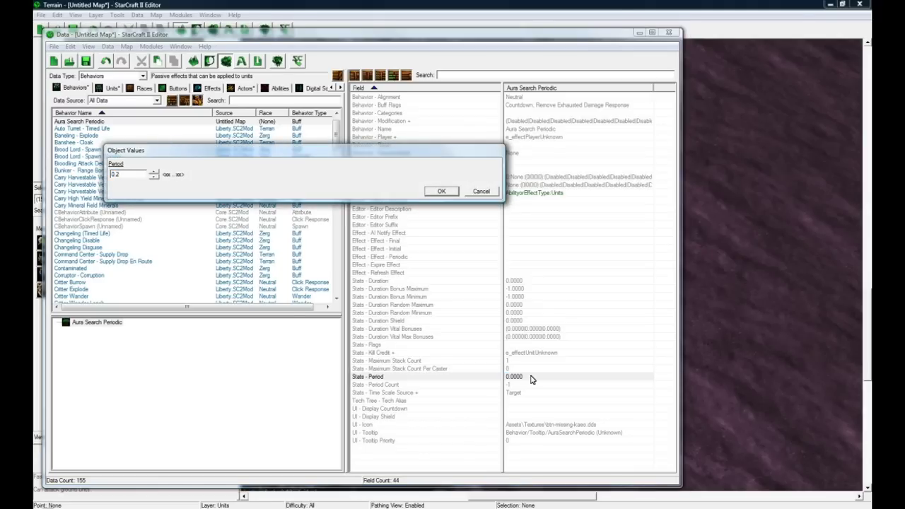
{"action": "key", "text": "Return"}
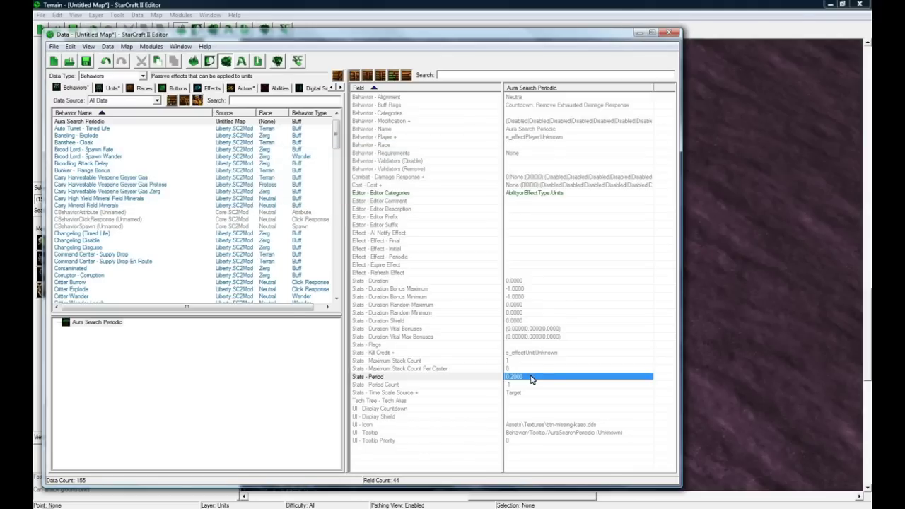
{"action": "left_click", "coordinate": [398, 256]}
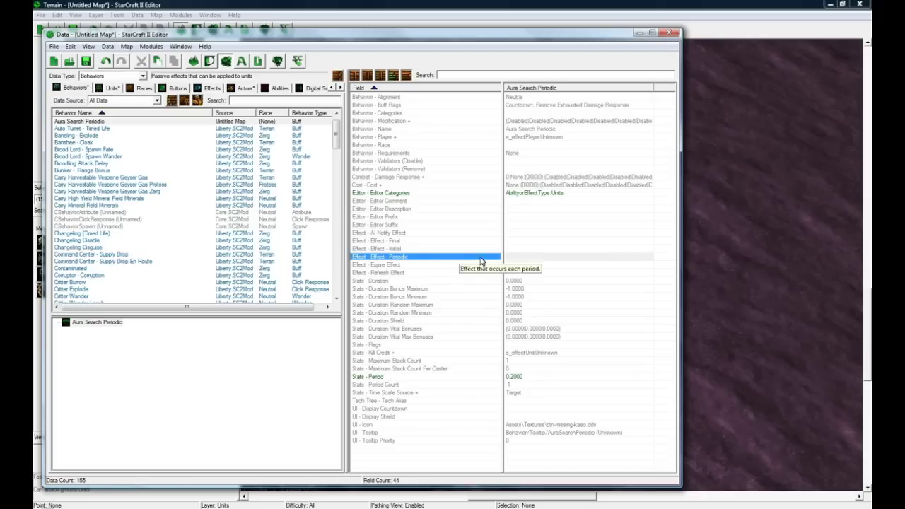
{"action": "left_click", "coordinate": [211, 88]}
Step: Add a Search Area effect named Search Aura with a suggested ID
{"action": "scroll", "coordinate": [151, 212], "scroll_direction": "down", "scroll_amount": 10}
{"action": "right_click", "coordinate": [126, 171]}
{"action": "left_click", "coordinate": [144, 178]}
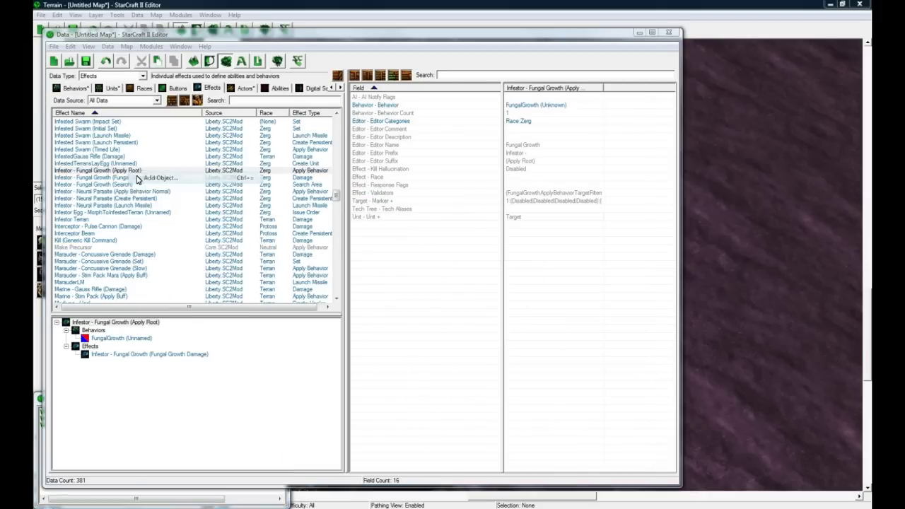
{"action": "left_click", "coordinate": [189, 164]}
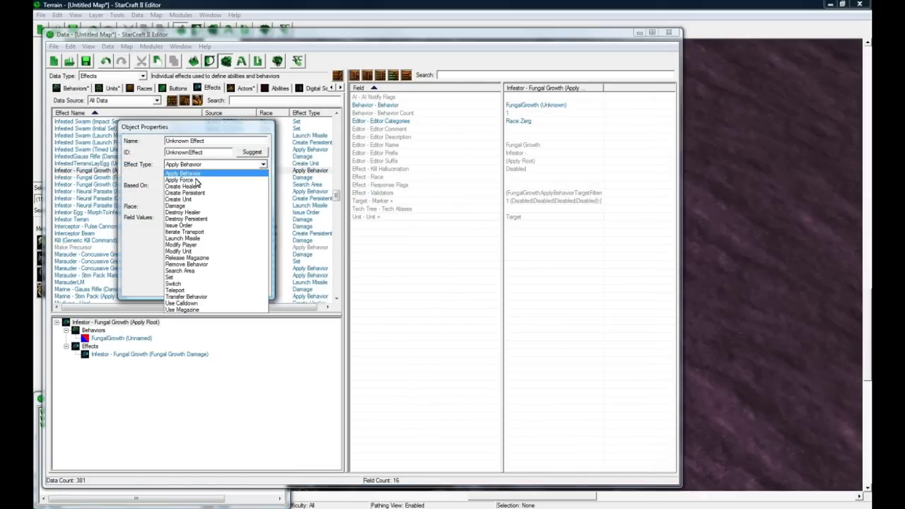
{"action": "left_click", "coordinate": [195, 272]}
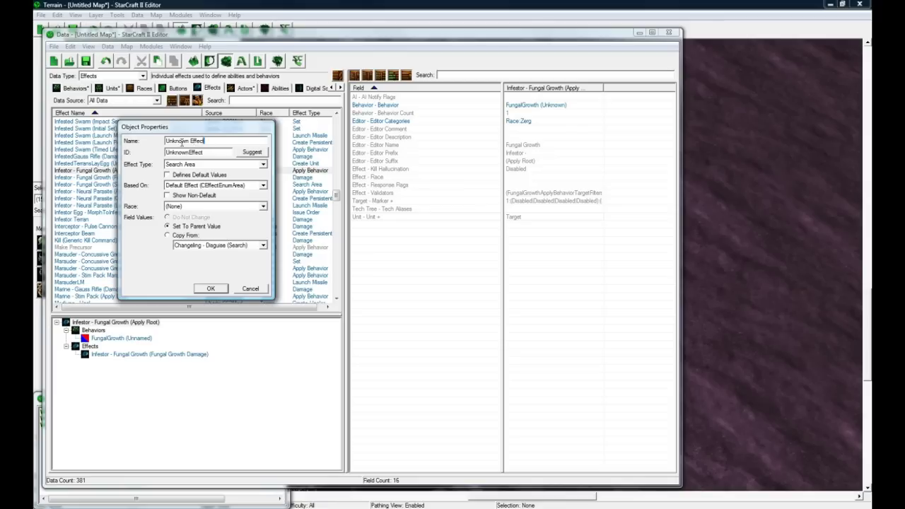
{"action": "type", "text": "Search Aura"}
{"action": "left_click", "coordinate": [251, 154]}
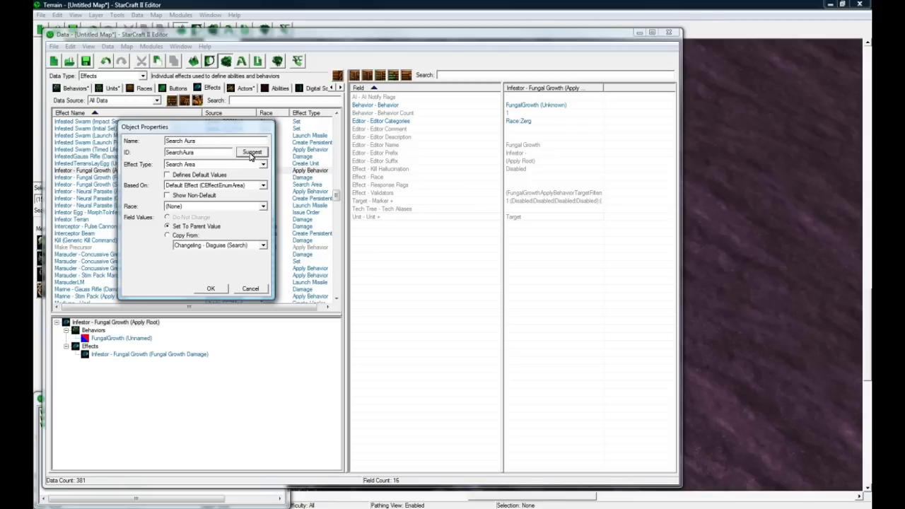
{"action": "left_click", "coordinate": [212, 289]}
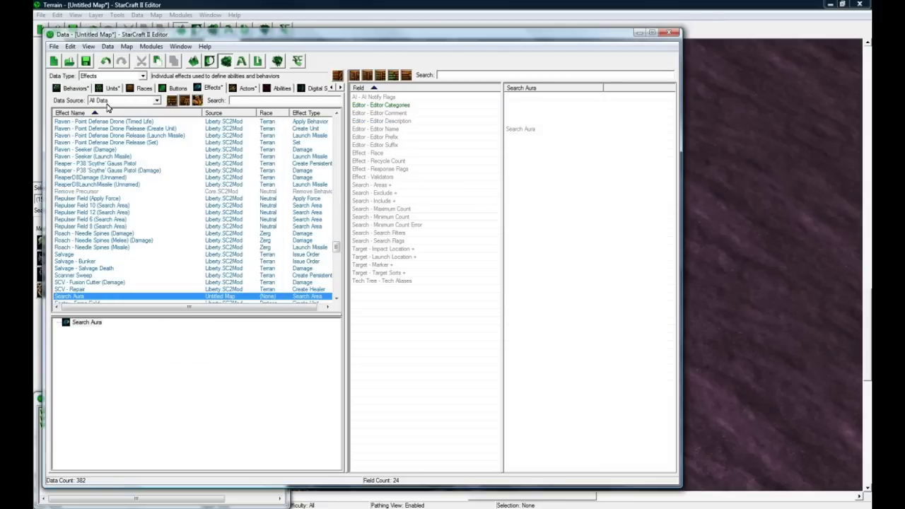
{"action": "left_click", "coordinate": [97, 88]}
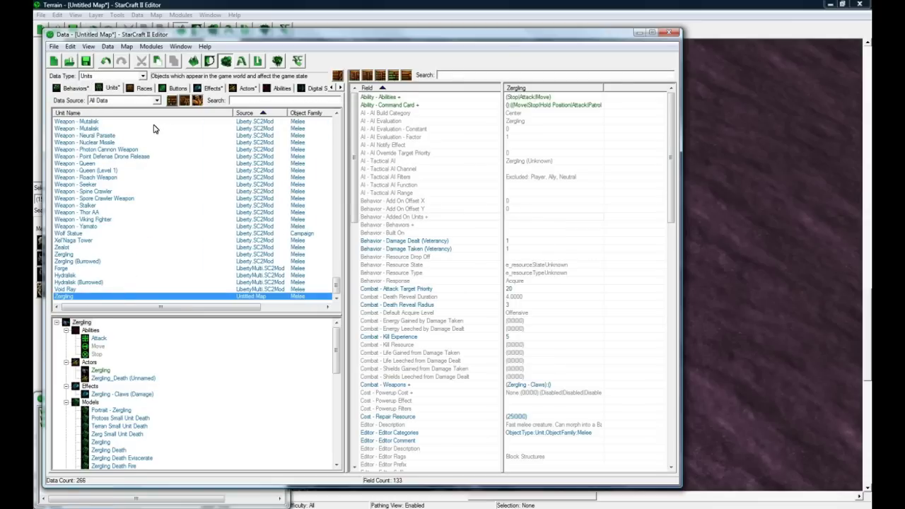
Step: Check the Aura Search Periodic behavior's period, then bring up the Search Aura effect's fields
{"action": "left_click", "coordinate": [89, 88]}
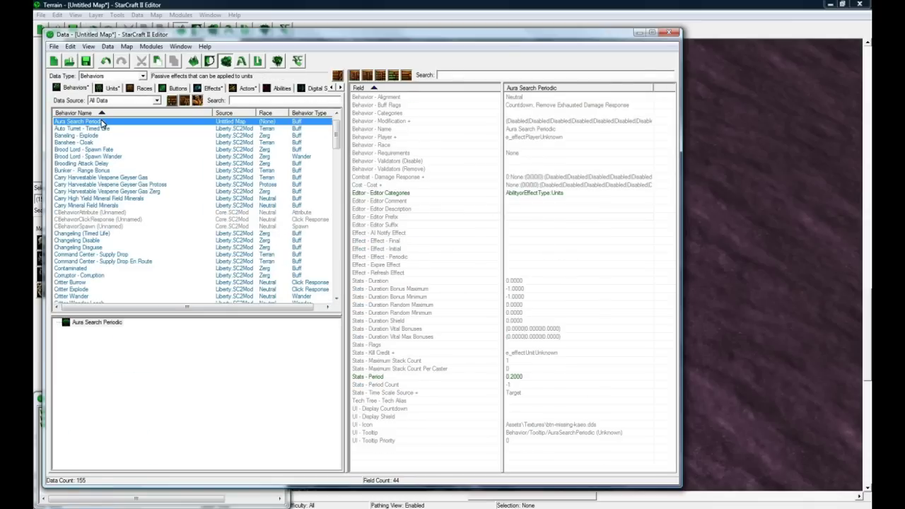
{"action": "left_click", "coordinate": [529, 378]}
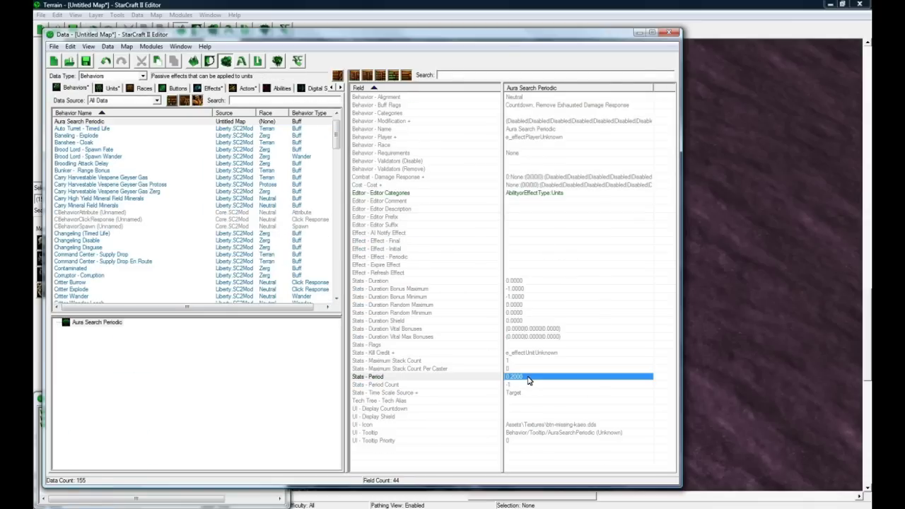
{"action": "left_click", "coordinate": [214, 88]}
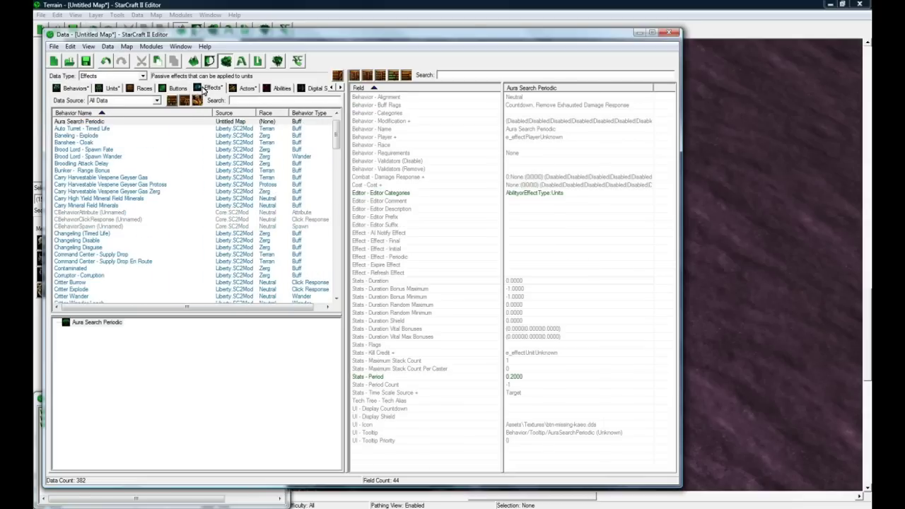
{"action": "left_click", "coordinate": [92, 296]}
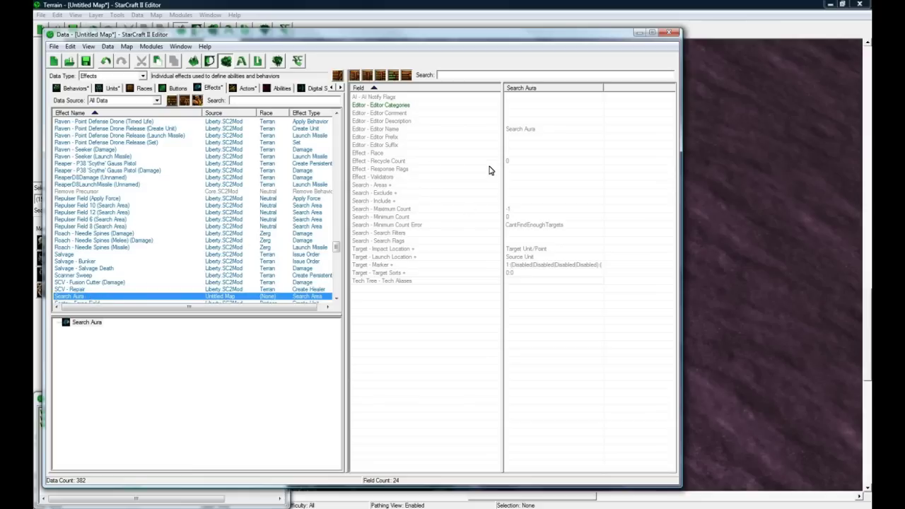
Step: Add a Search Aura search area with no effect and radius 5
{"action": "double_click", "coordinate": [517, 185]}
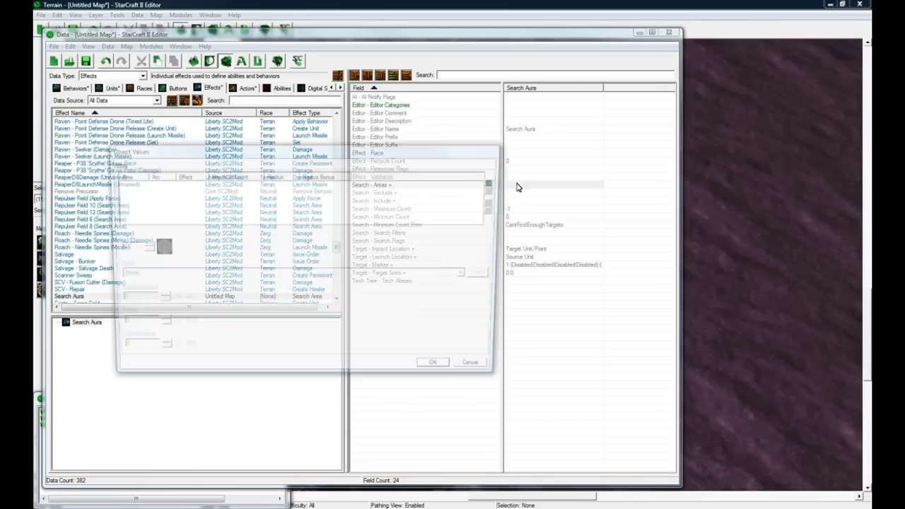
{"action": "left_click", "coordinate": [495, 182]}
{"action": "left_click", "coordinate": [136, 280]}
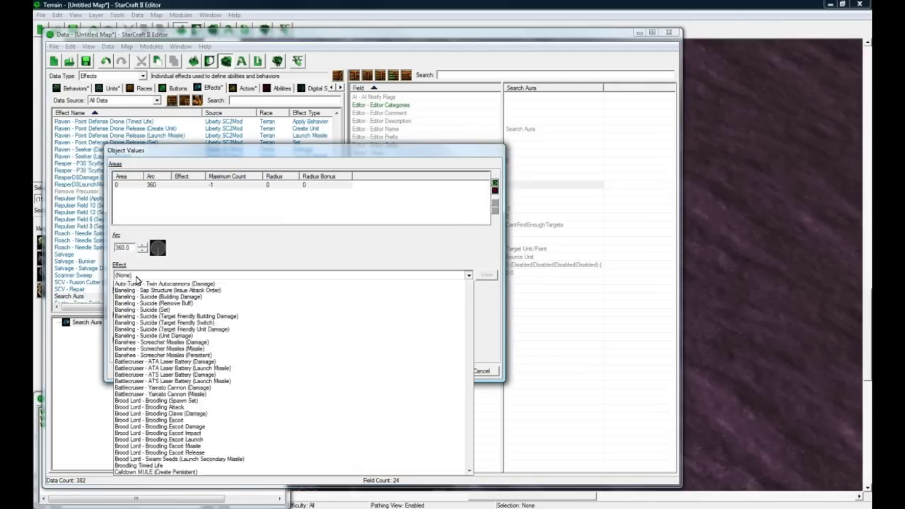
{"action": "left_click", "coordinate": [136, 280]}
{"action": "left_click", "coordinate": [132, 299]}
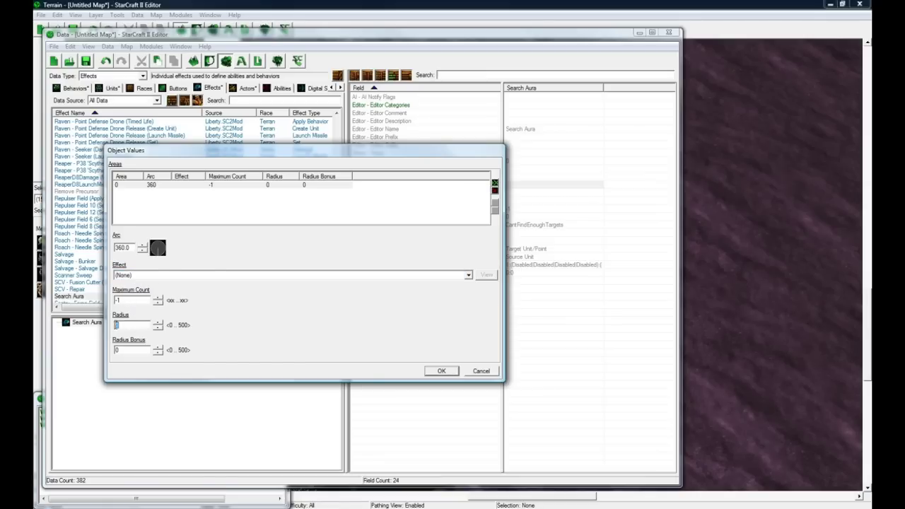
{"action": "type", "text": "5"}
{"action": "left_click", "coordinate": [441, 371]}
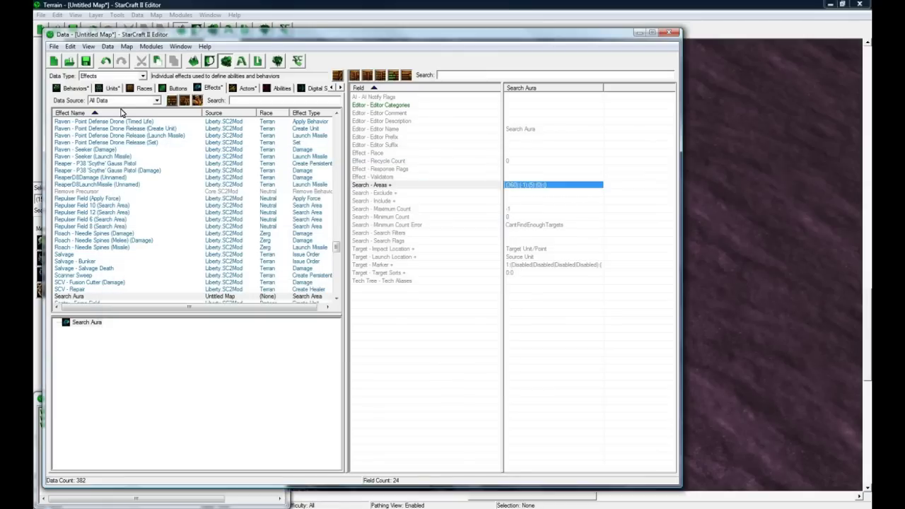
{"action": "left_click", "coordinate": [77, 88]}
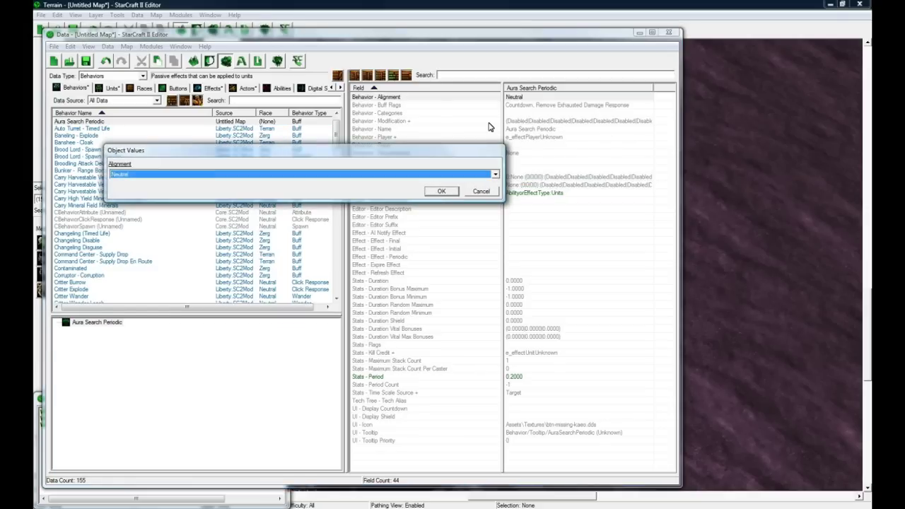
Step: Give Aura Search Periodic Positive alignment and clear its Countdown buff flag
{"action": "scroll", "coordinate": [460, 184], "scroll_direction": "down", "scroll_amount": 1}
{"action": "left_click", "coordinate": [441, 191]}
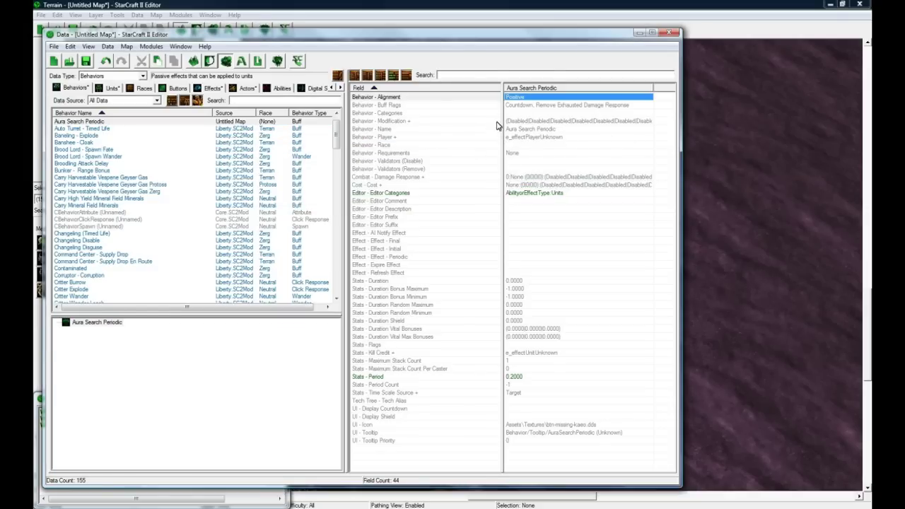
{"action": "double_click", "coordinate": [519, 106]}
{"action": "left_click", "coordinate": [116, 190]}
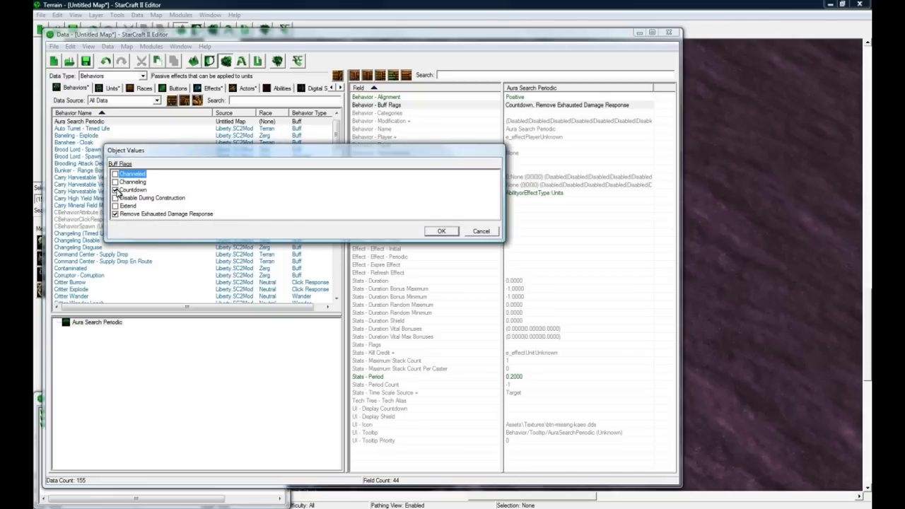
{"action": "left_click", "coordinate": [439, 231]}
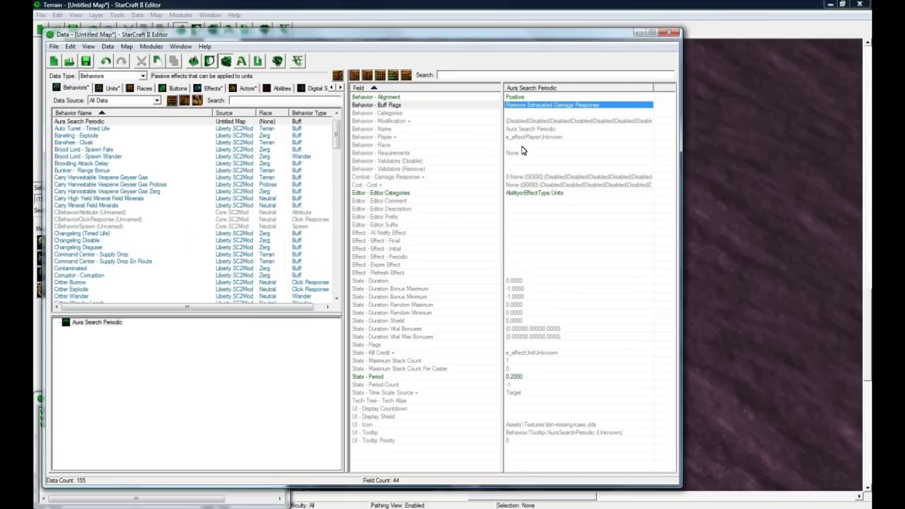
Step: Set the behavior's Effect - Periodic to Search Aura
{"action": "double_click", "coordinate": [537, 257]}
{"action": "left_click", "coordinate": [284, 176]}
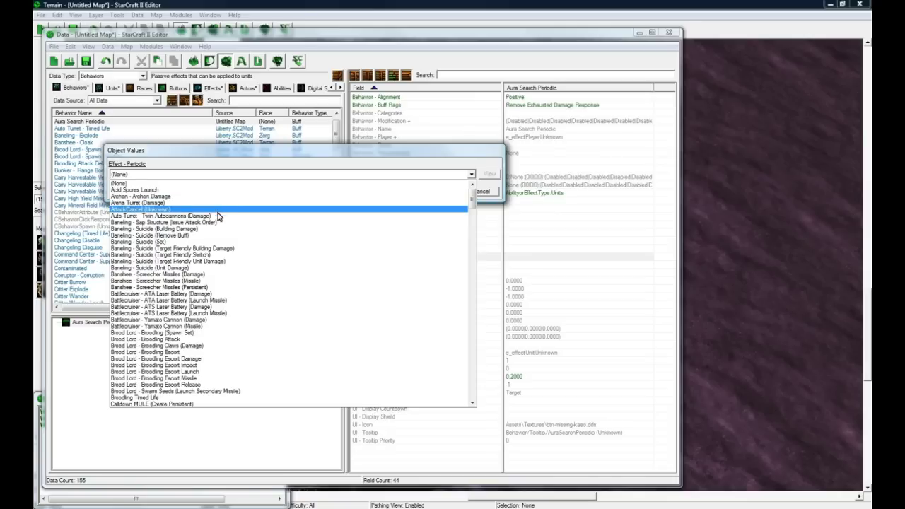
{"action": "key", "text": "s"}
{"action": "scroll", "coordinate": [283, 297], "scroll_direction": "up", "scroll_amount": 3}
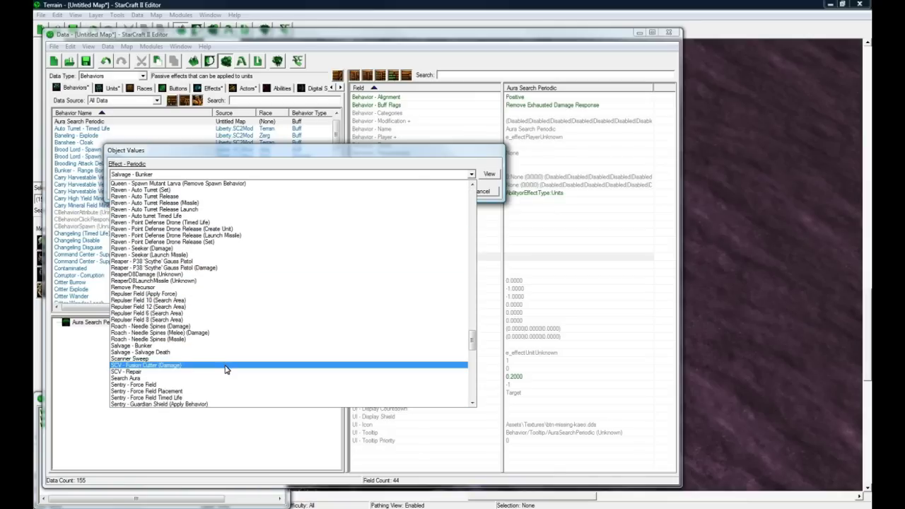
{"action": "left_click", "coordinate": [223, 382]}
{"action": "left_click", "coordinate": [441, 193]}
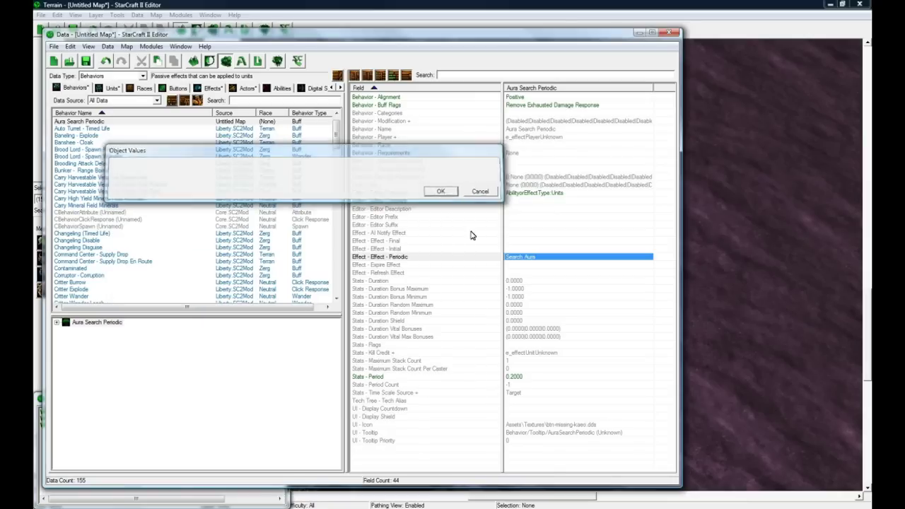
Step: Set Stats - Flags to Hidden and look over the remaining behavior fields
{"action": "left_click", "coordinate": [516, 281]}
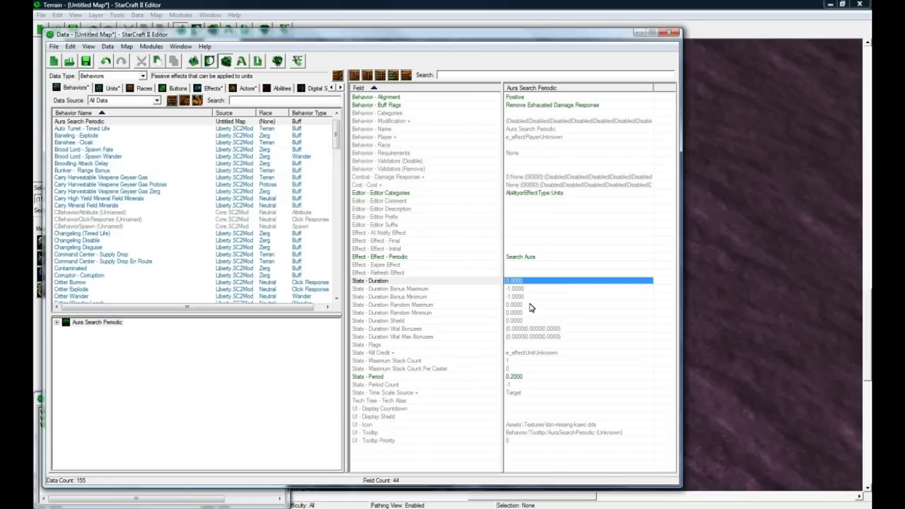
{"action": "double_click", "coordinate": [530, 344]}
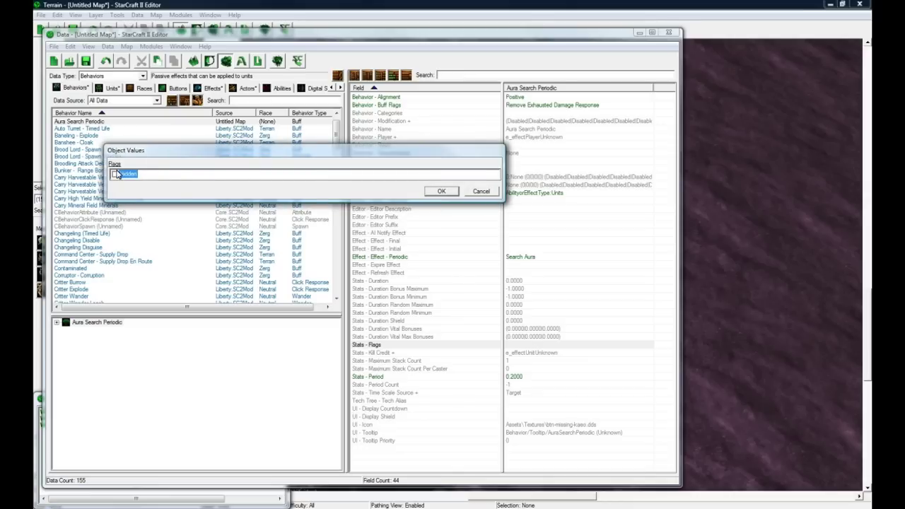
{"action": "left_click", "coordinate": [440, 192]}
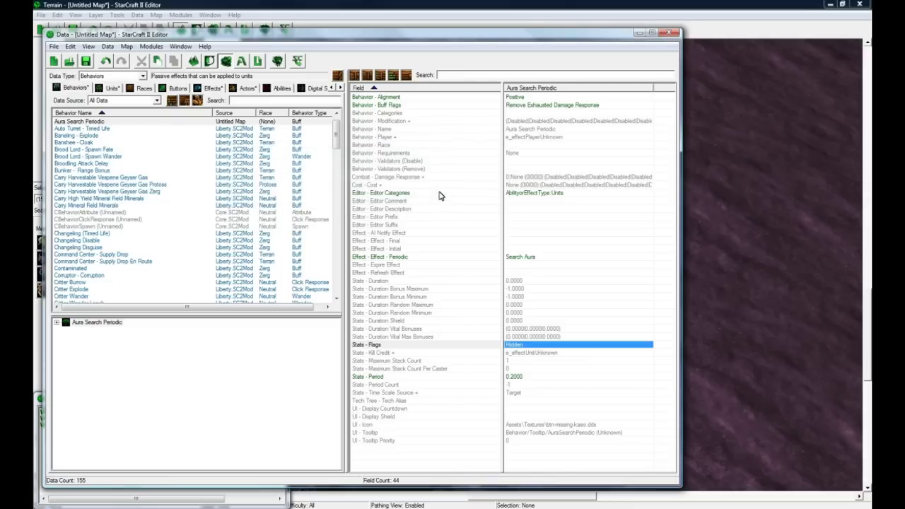
{"action": "left_click", "coordinate": [525, 394]}
{"action": "left_click", "coordinate": [518, 385]}
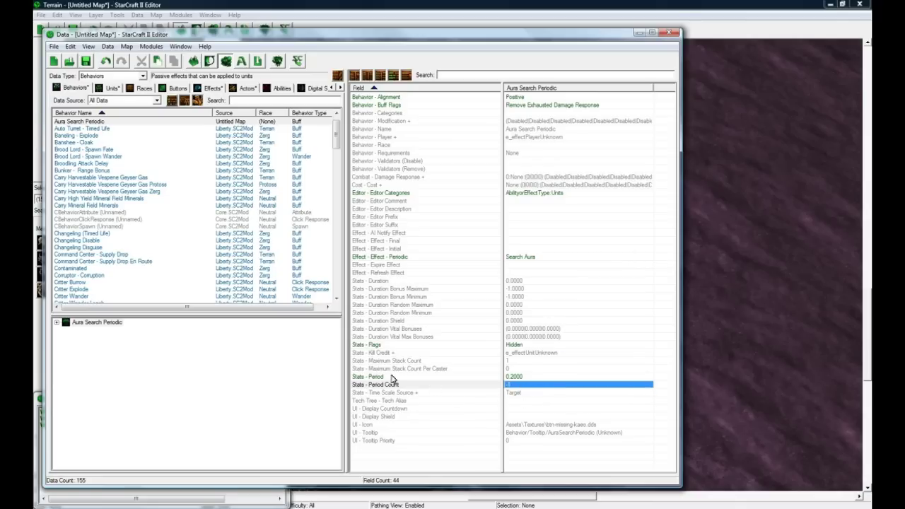
{"action": "left_click", "coordinate": [553, 432]}
{"action": "left_click", "coordinate": [534, 401]}
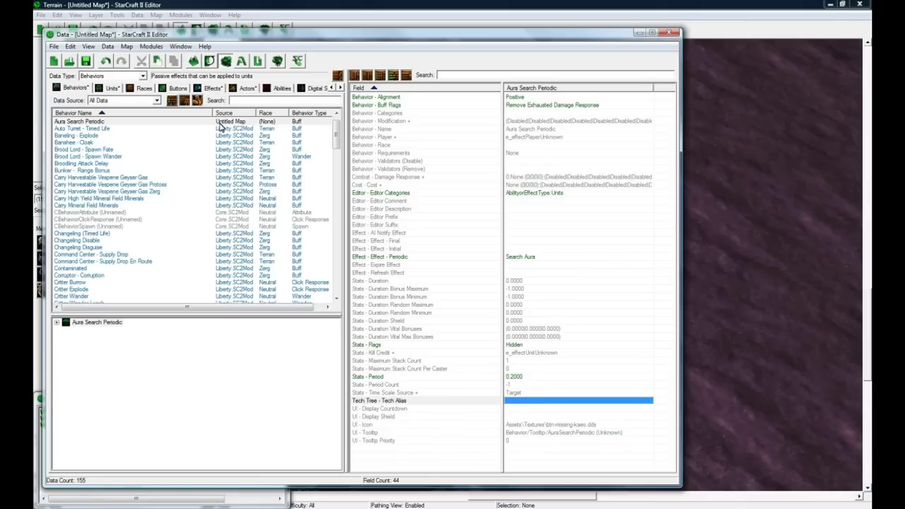
{"action": "left_click", "coordinate": [214, 89]}
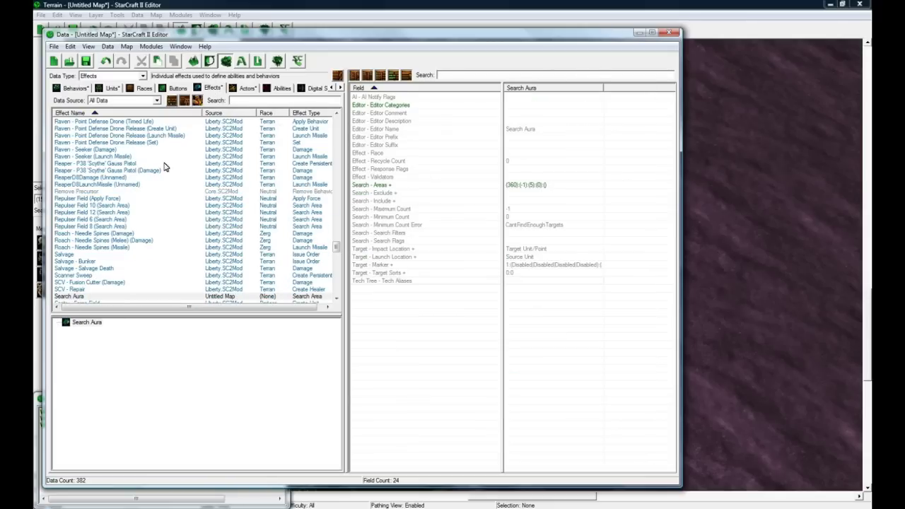
Step: Make Search Aura's search filters exclude Neutral, Enemy, Dead and Missile units
{"action": "left_click", "coordinate": [91, 297]}
{"action": "left_click", "coordinate": [534, 186]}
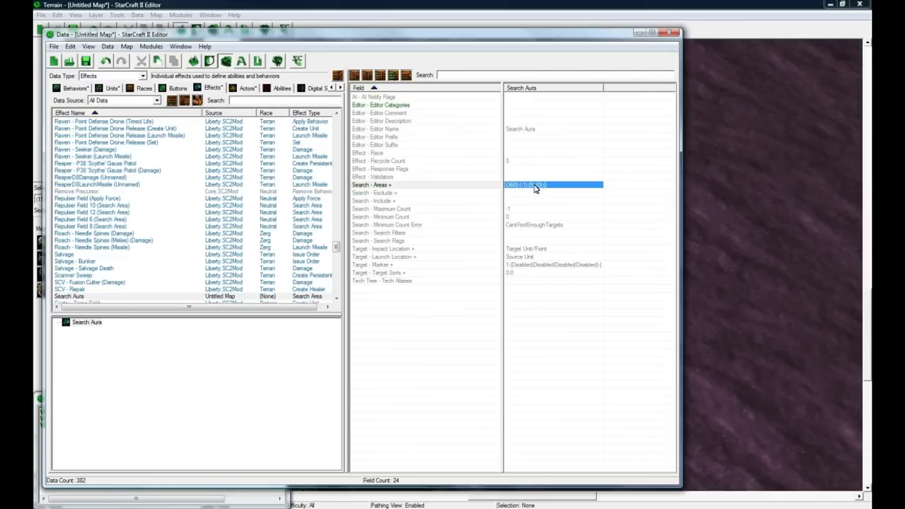
{"action": "left_click", "coordinate": [523, 234]}
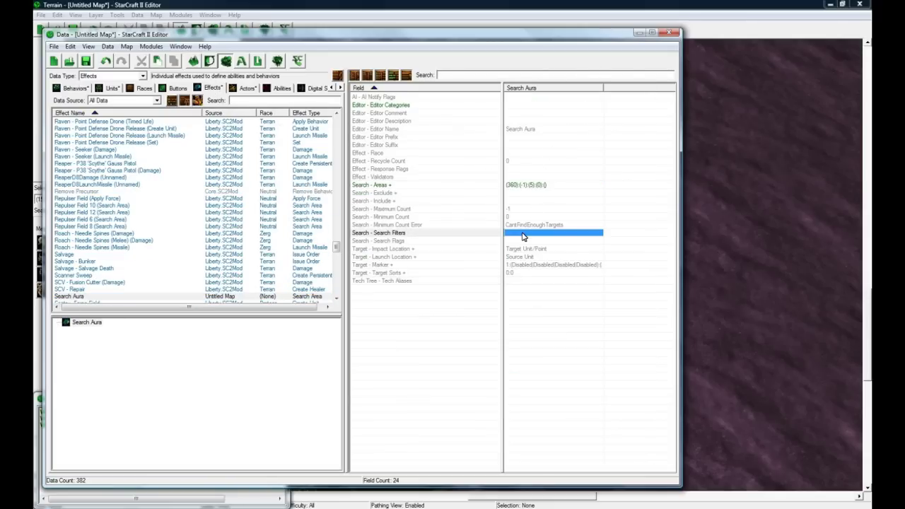
{"action": "double_click", "coordinate": [523, 234]}
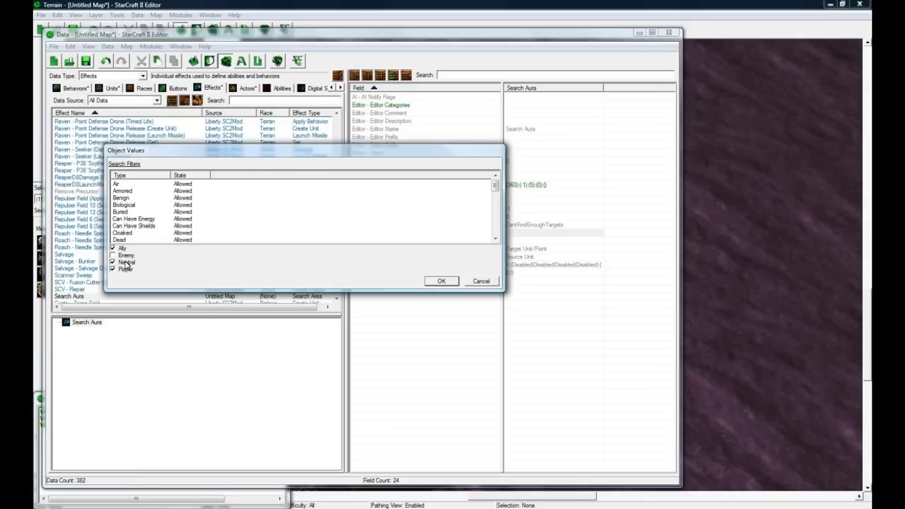
{"action": "scroll", "coordinate": [162, 224], "scroll_direction": "down", "scroll_amount": 2}
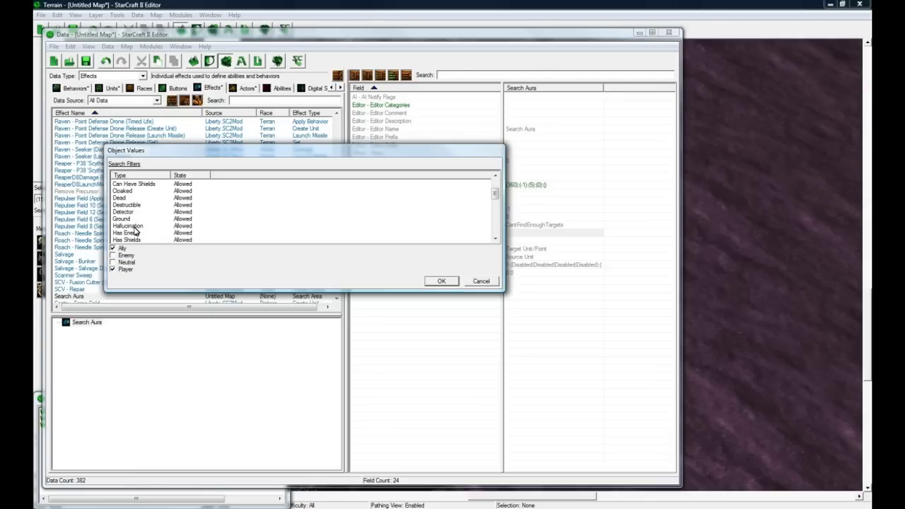
{"action": "left_click", "coordinate": [124, 200]}
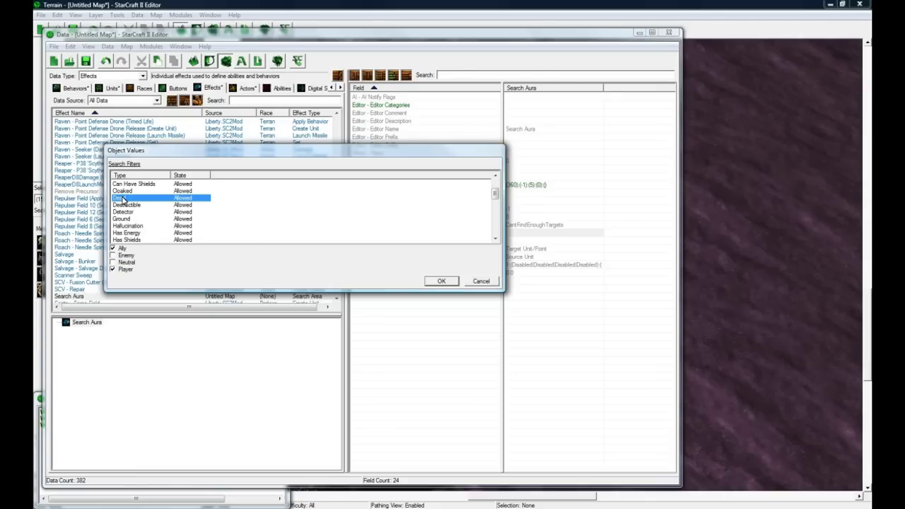
{"action": "scroll", "coordinate": [139, 205], "scroll_direction": "down", "scroll_amount": 2}
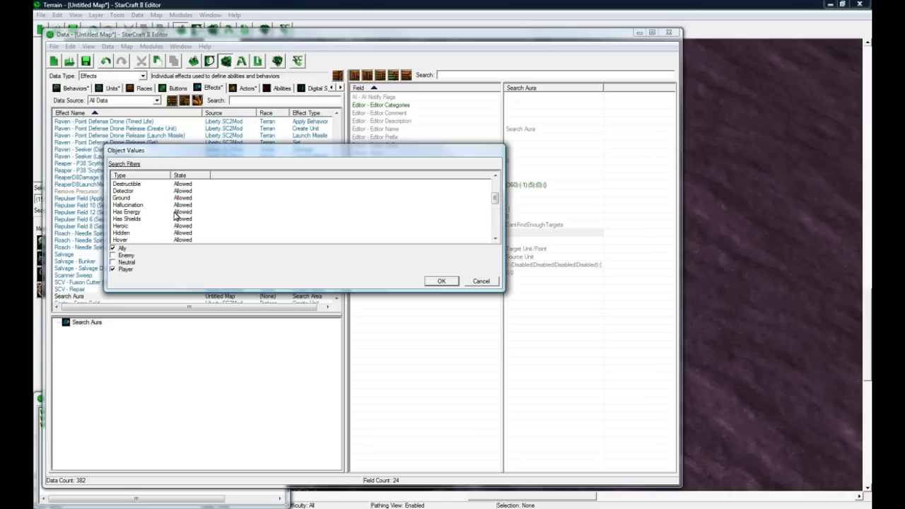
{"action": "left_click", "coordinate": [139, 213]}
{"action": "scroll", "coordinate": [207, 222], "scroll_direction": "down", "scroll_amount": 3}
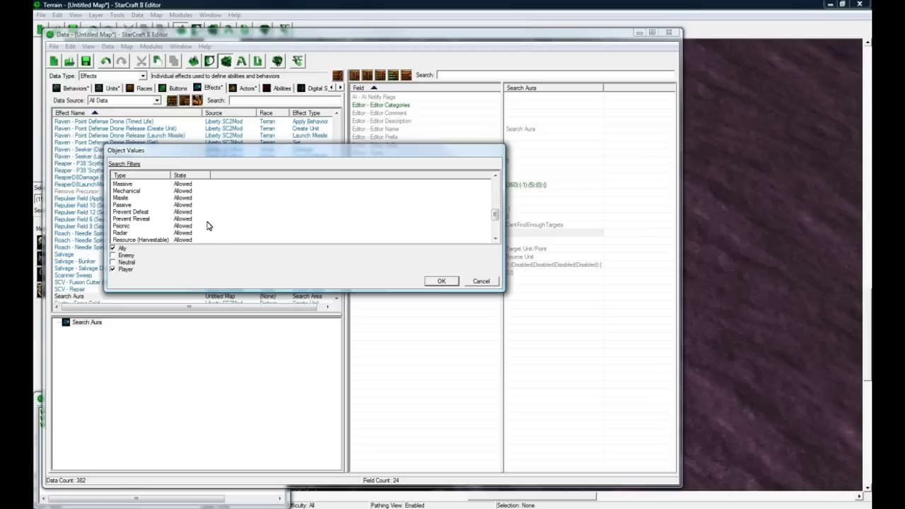
{"action": "left_click", "coordinate": [136, 199]}
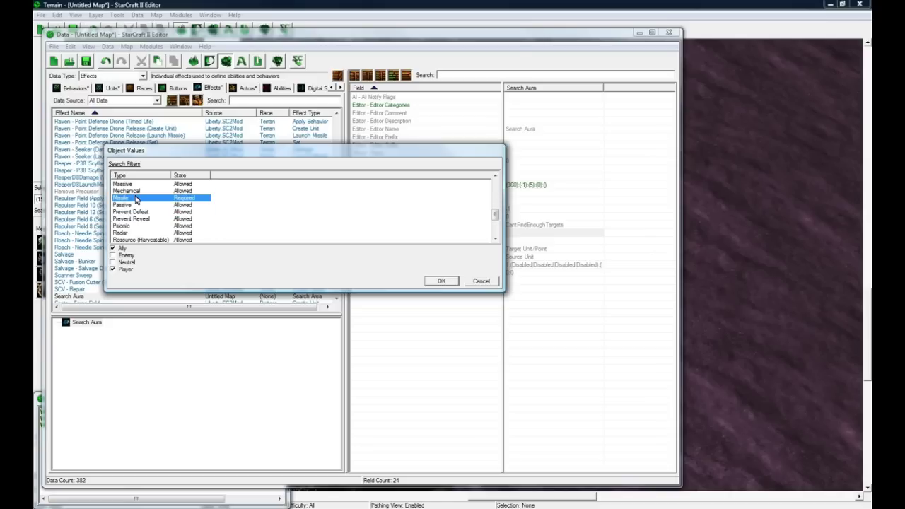
{"action": "left_click", "coordinate": [437, 281]}
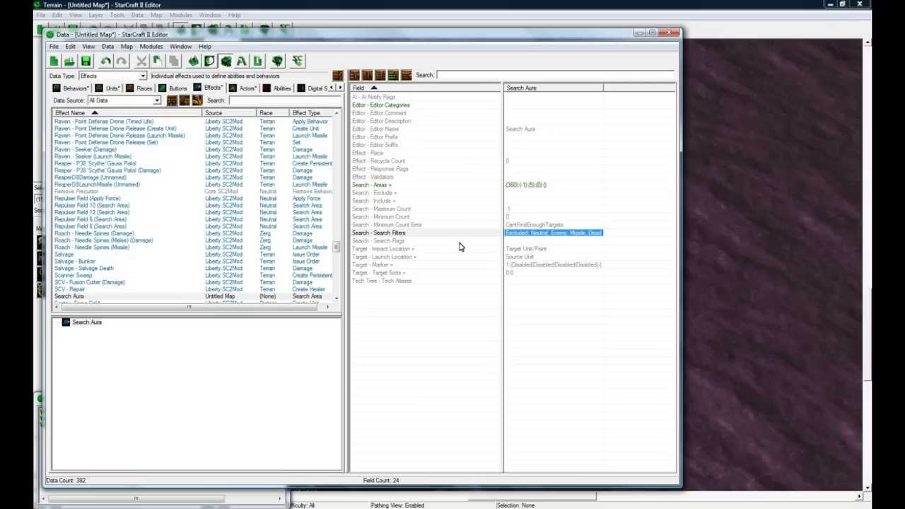
Step: Create an Apply Behavior effect named Apply Aura with ID ApplyAura
{"action": "right_click", "coordinate": [109, 297]}
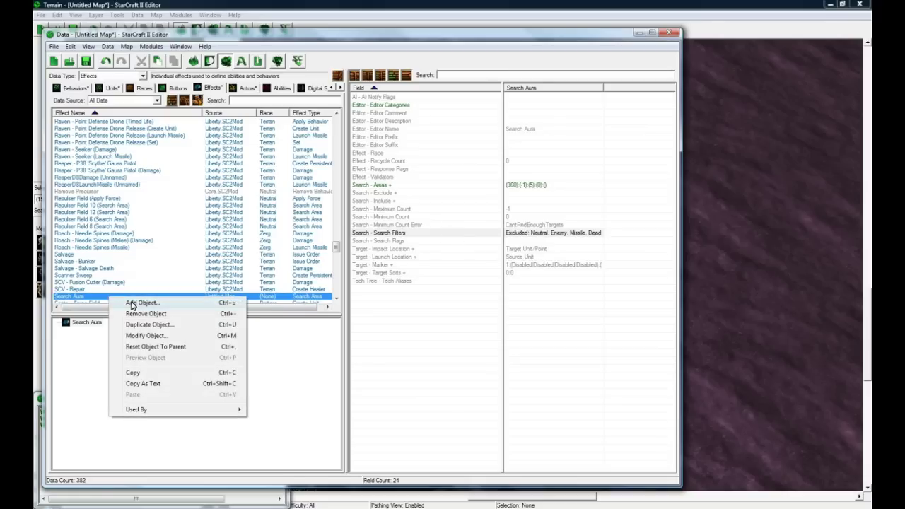
{"action": "left_click", "coordinate": [131, 303]}
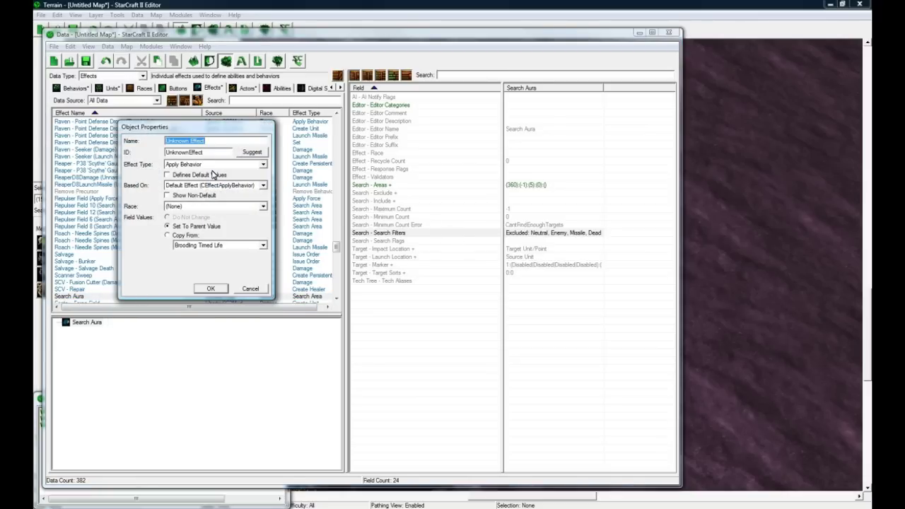
{"action": "type", "text": "Apply Aura"}
{"action": "left_click", "coordinate": [251, 152]}
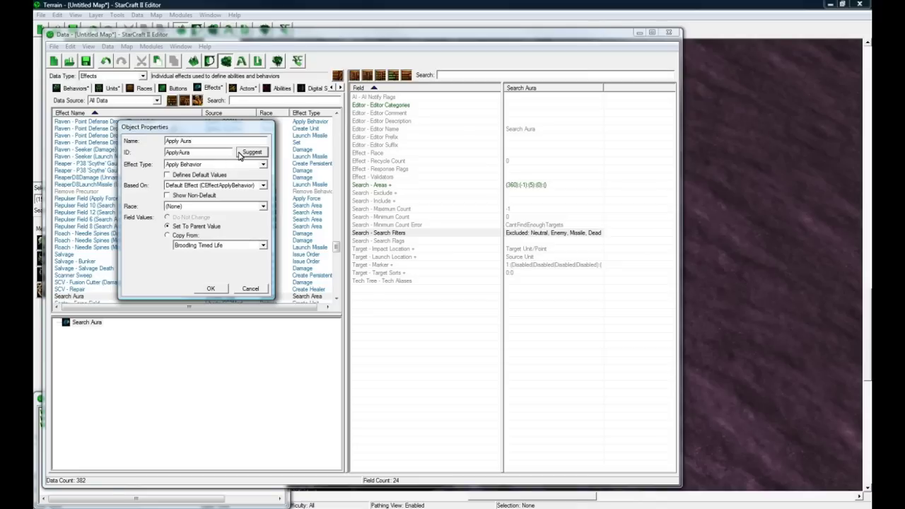
{"action": "left_click", "coordinate": [229, 165]}
{"action": "left_click", "coordinate": [205, 179]}
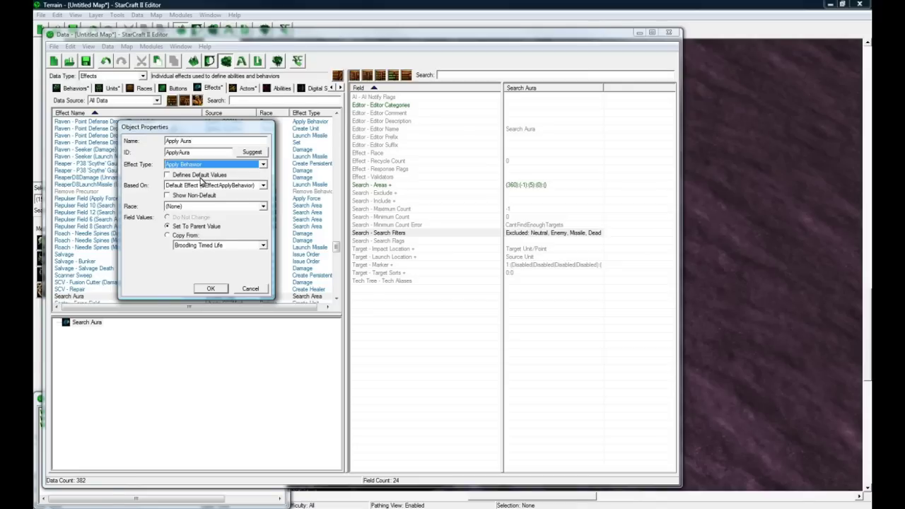
{"action": "left_click", "coordinate": [209, 289]}
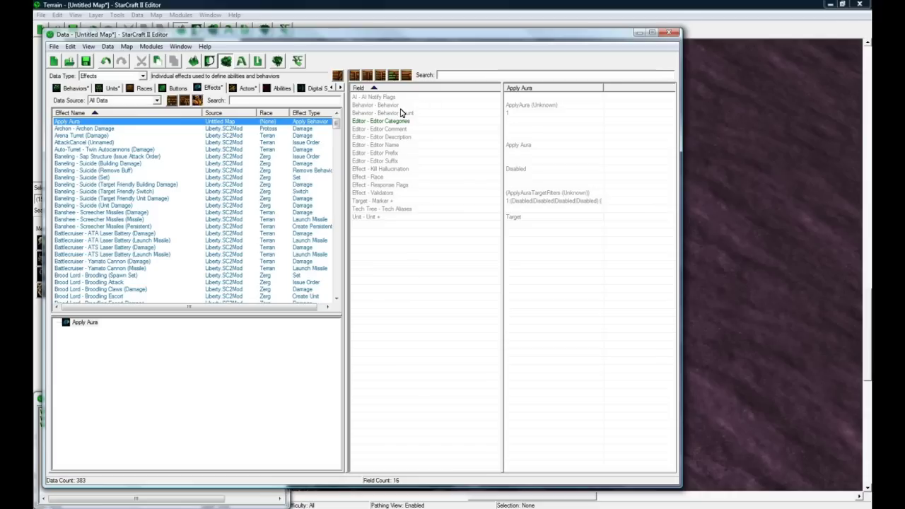
{"action": "left_click", "coordinate": [537, 106]}
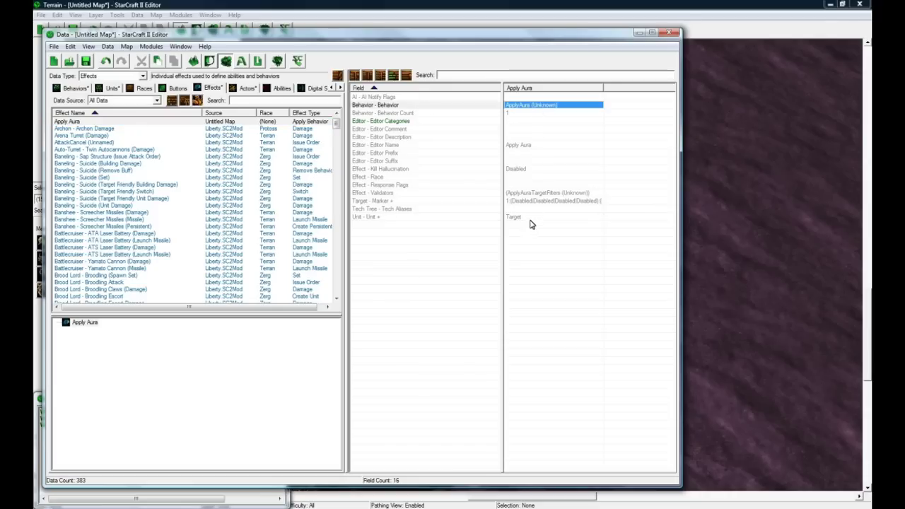
Step: Create a new Buff behavior named Strength Aura with ID StrengthAura
{"action": "left_click", "coordinate": [76, 88]}
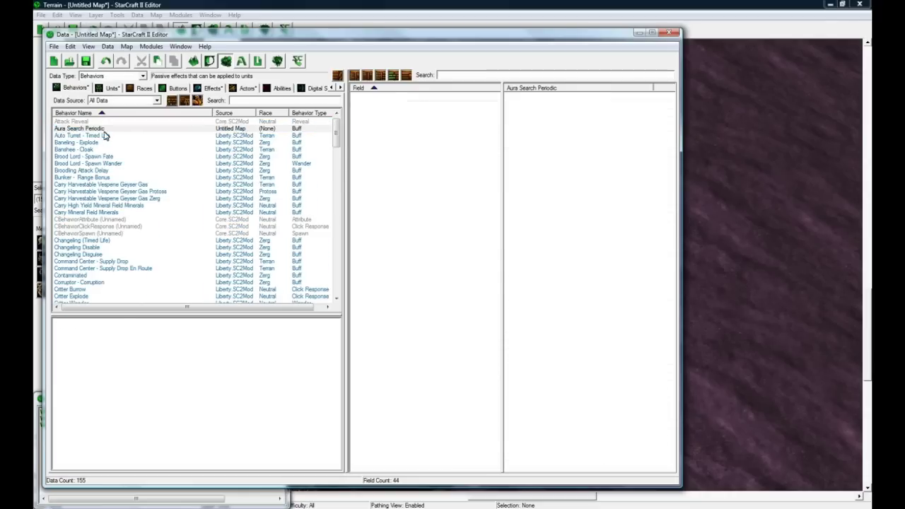
{"action": "left_click", "coordinate": [123, 185]}
{"action": "right_click", "coordinate": [124, 192]}
{"action": "left_click", "coordinate": [145, 200]}
{"action": "left_click", "coordinate": [192, 164]}
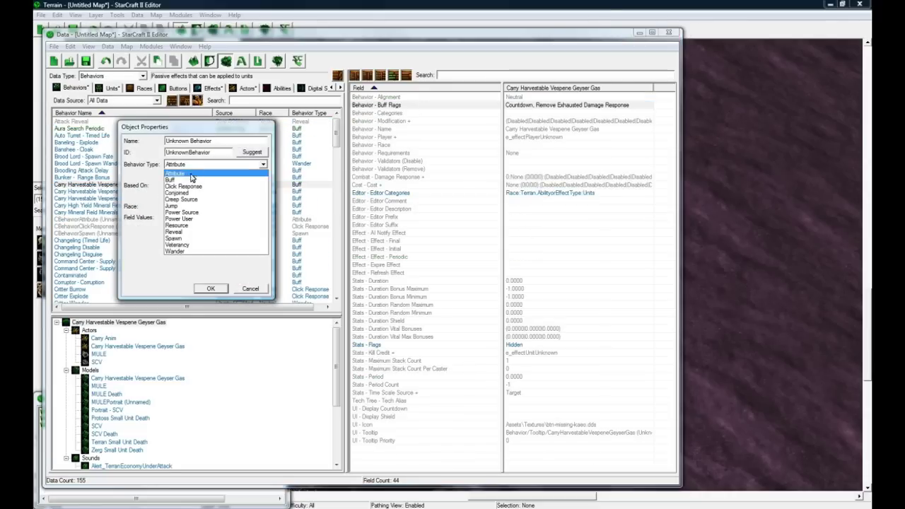
{"action": "left_click", "coordinate": [190, 174]}
{"action": "key", "text": "shift+Tab"}
{"action": "key", "text": "shift+Tab"}
{"action": "key", "text": "shift+Tab"}
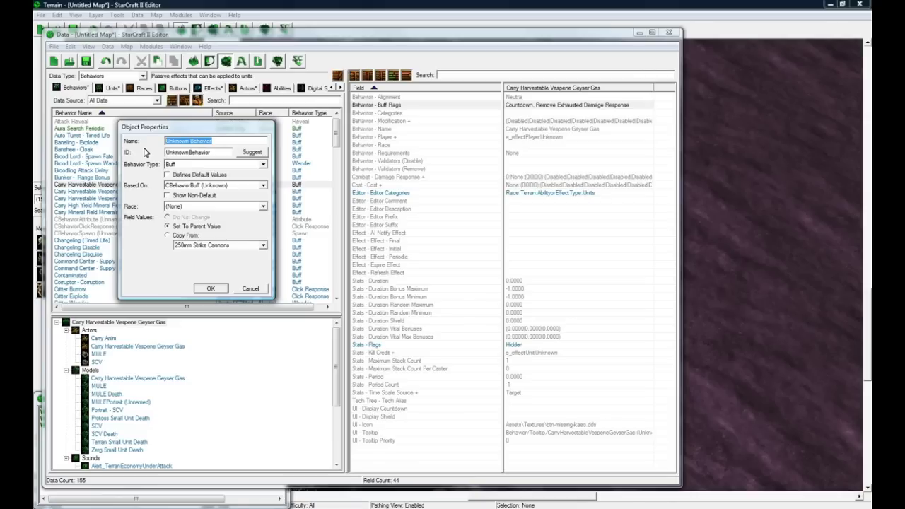
{"action": "type", "text": "Strength Aura"}
{"action": "left_click", "coordinate": [257, 153]}
{"action": "left_click", "coordinate": [216, 291]}
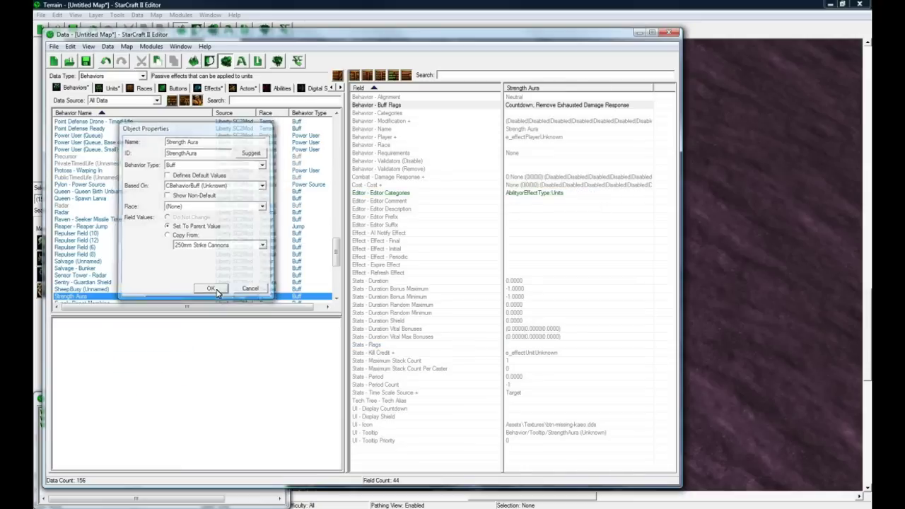
Step: Give Strength Aura Positive alignment and a Unit Life Armor Bonus of 4
{"action": "double_click", "coordinate": [524, 97]}
{"action": "key", "text": "Down"}
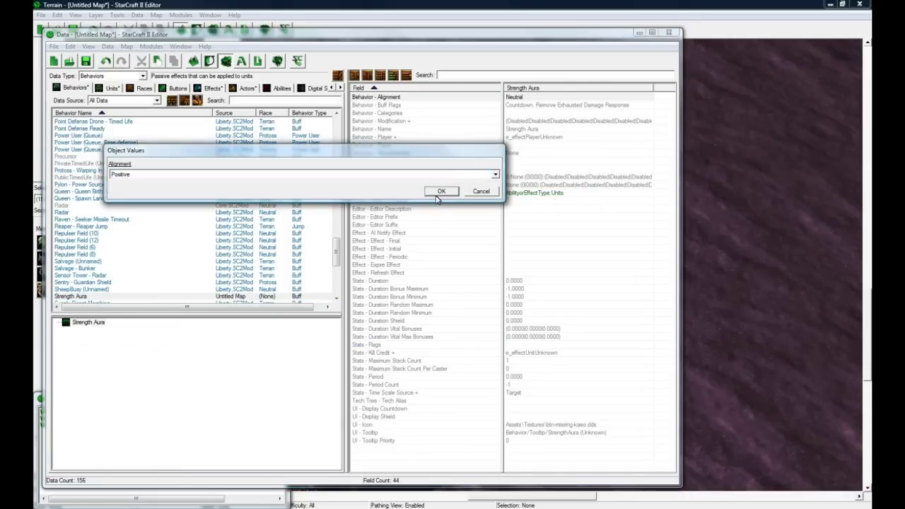
{"action": "left_click", "coordinate": [520, 123]}
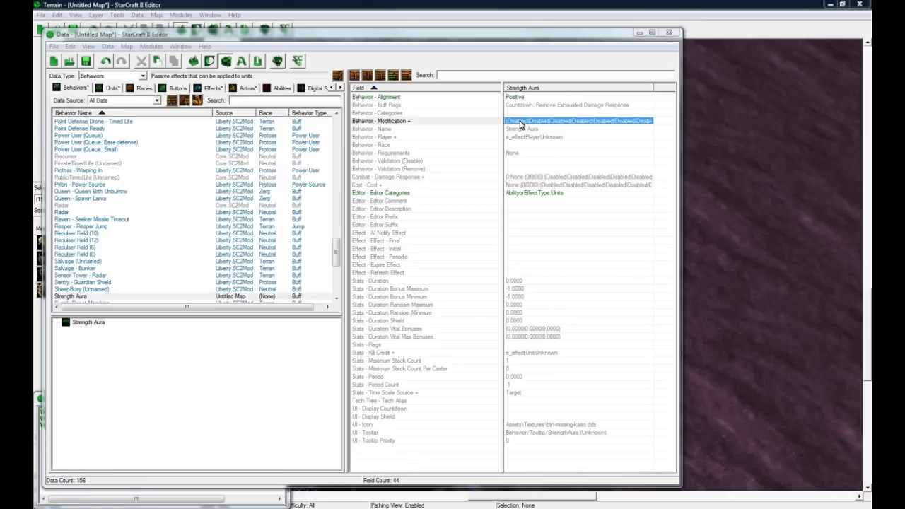
{"action": "double_click", "coordinate": [513, 125]}
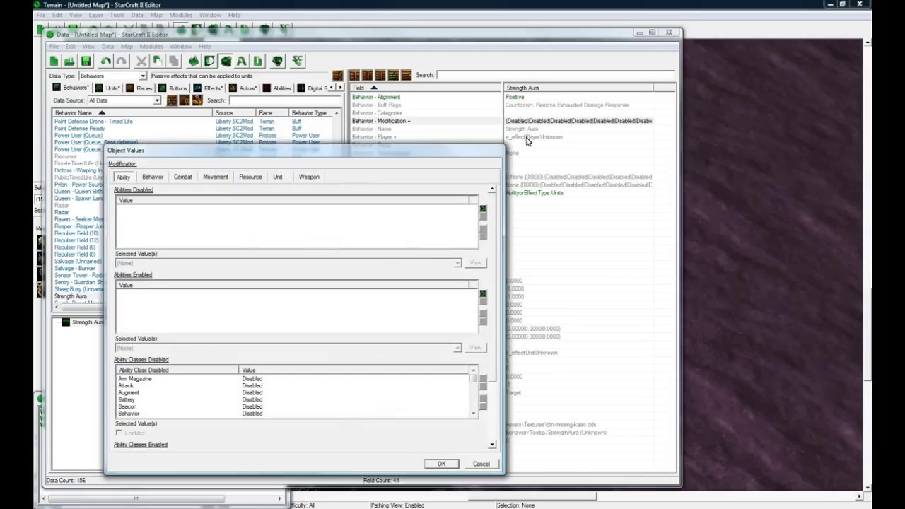
{"action": "left_click", "coordinate": [278, 179]}
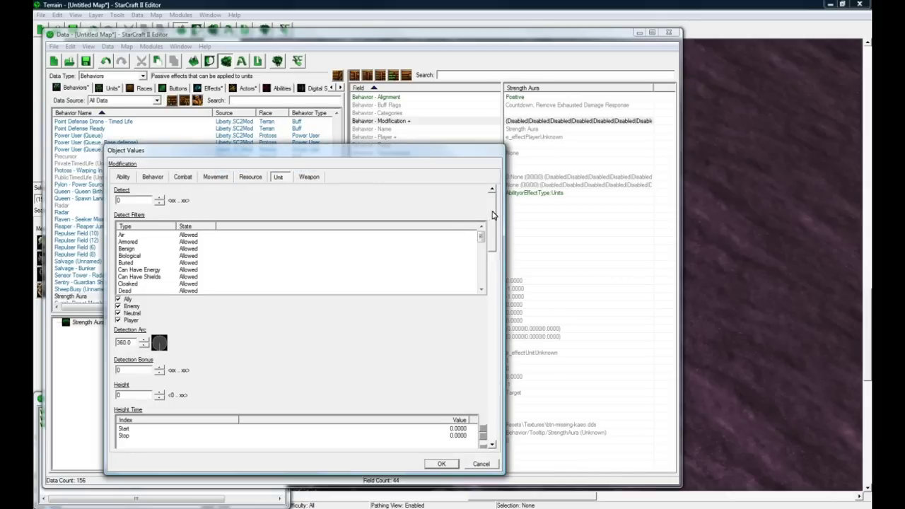
{"action": "left_click_drag", "start_coordinate": [493, 218], "coordinate": [461, 270]}
{"action": "double_click", "coordinate": [139, 299]}
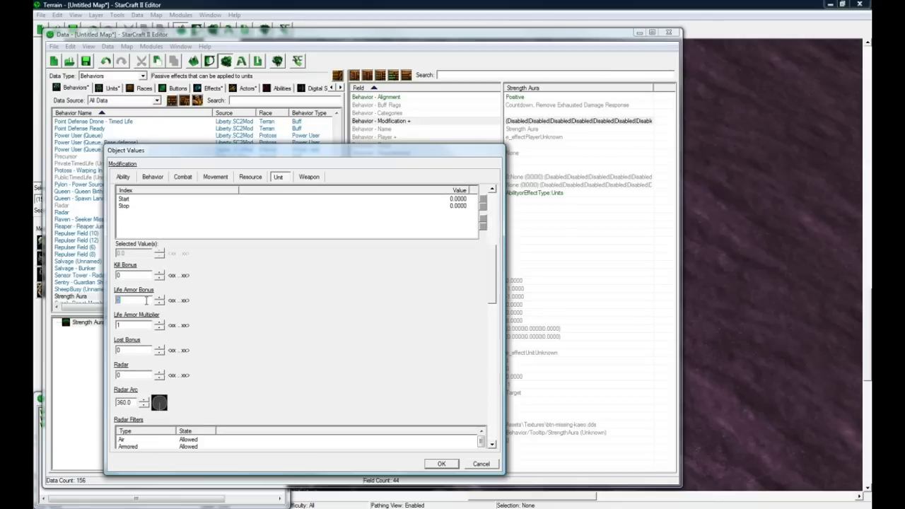
{"action": "type", "text": "4"}
{"action": "left_click", "coordinate": [442, 464]}
{"action": "left_click", "coordinate": [546, 200]}
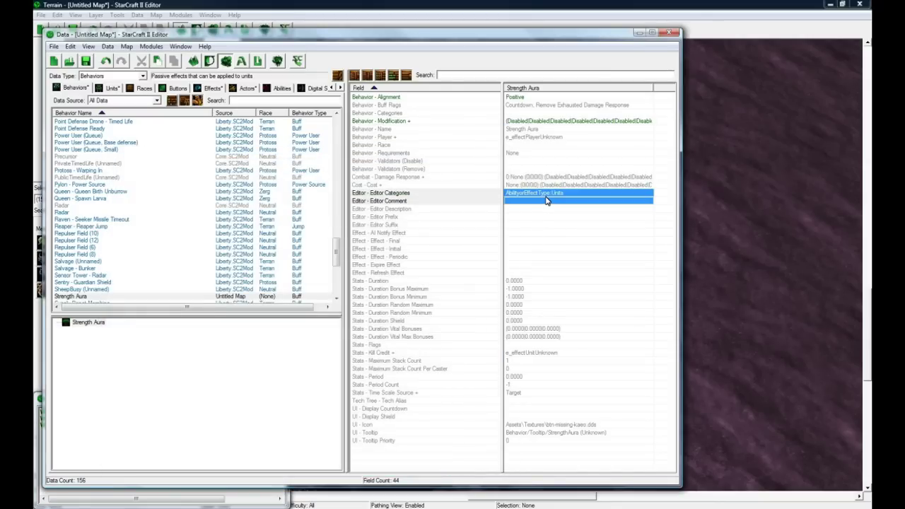
Step: Set the Strength Aura buff duration to 0.25
{"action": "double_click", "coordinate": [515, 281]}
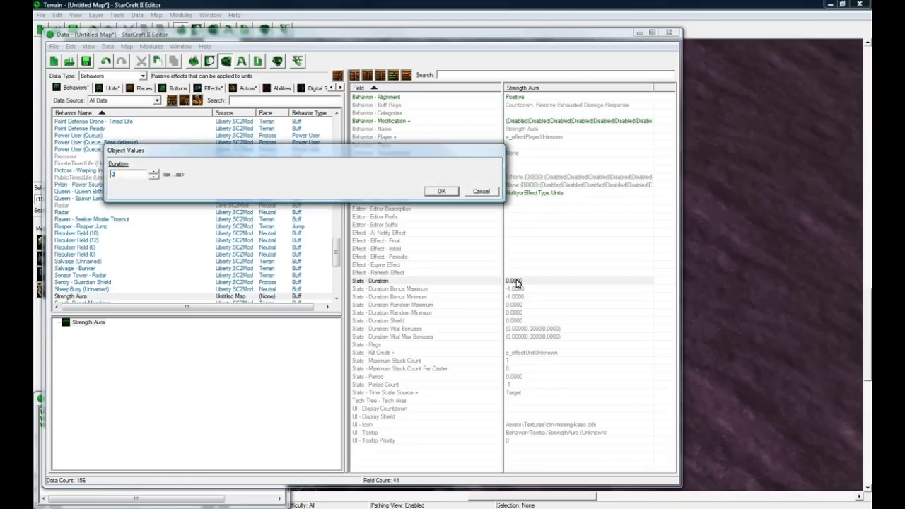
{"action": "key", "text": "Return"}
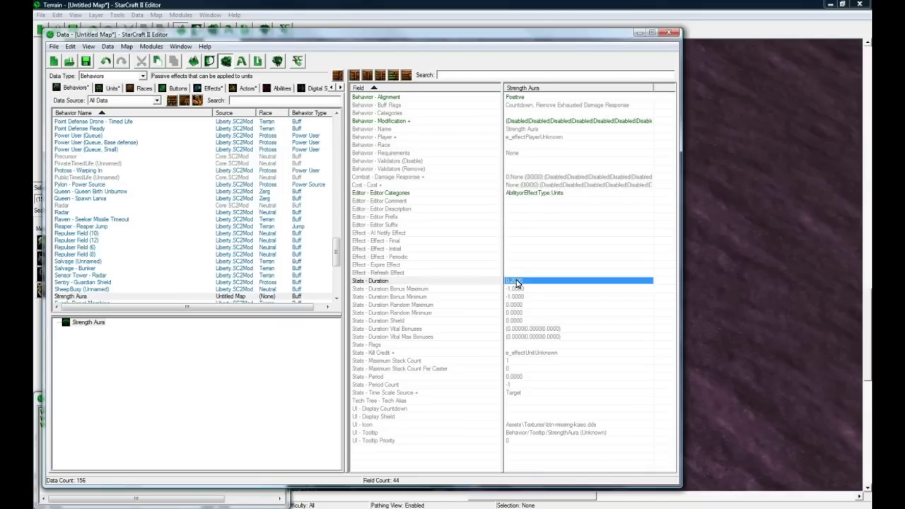
{"action": "double_click", "coordinate": [517, 282]}
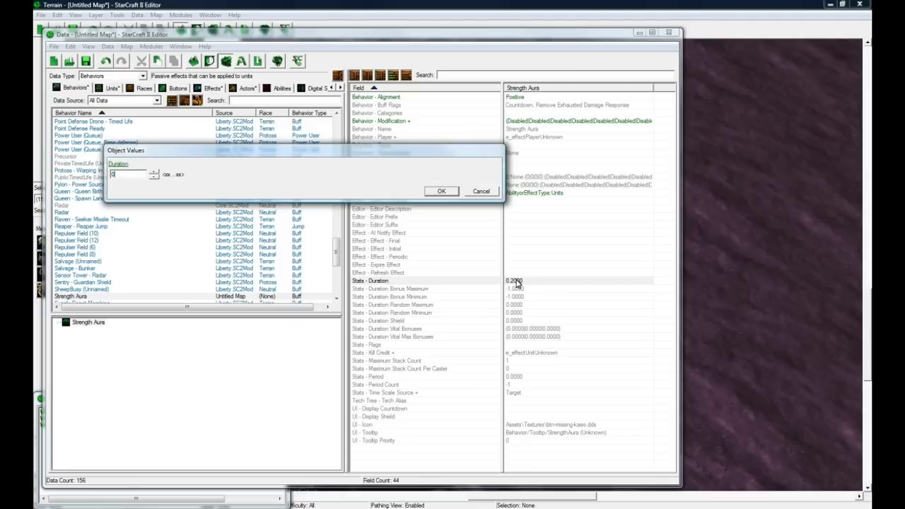
{"action": "key", "text": "Return"}
Step: Review the 0.2 search period and Strength Aura's duration, flags, icon and tooltip
{"action": "left_click", "coordinate": [102, 296]}
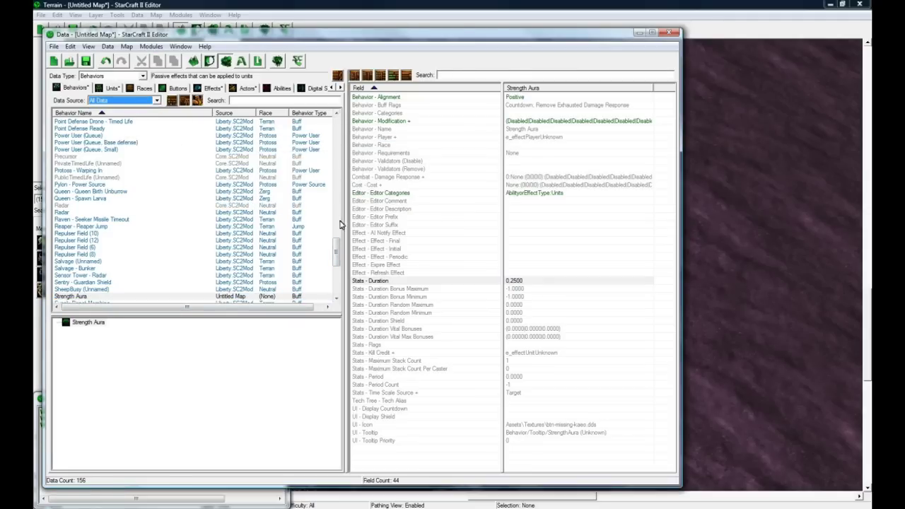
{"action": "scroll", "coordinate": [337, 239], "scroll_direction": "up", "scroll_amount": 1}
{"action": "left_click_drag", "start_coordinate": [336, 238], "coordinate": [337, 124]}
{"action": "left_click", "coordinate": [106, 135]}
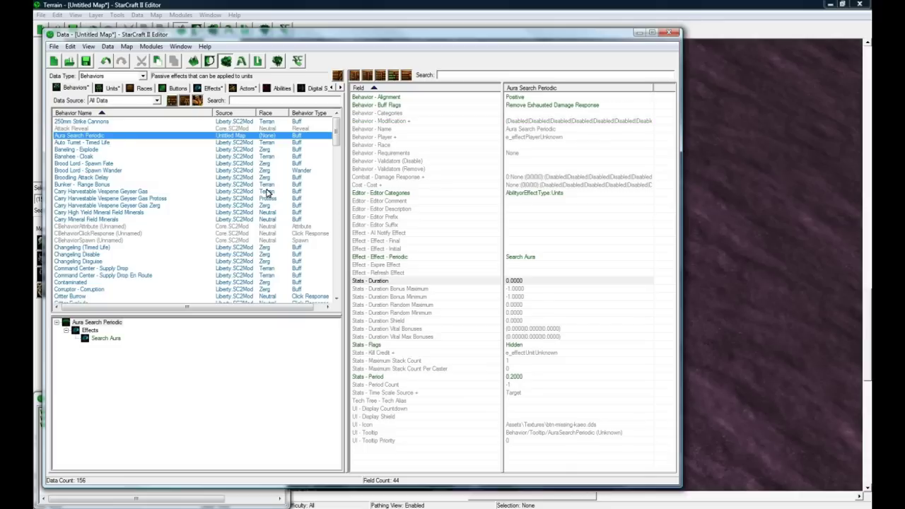
{"action": "left_click", "coordinate": [523, 377]}
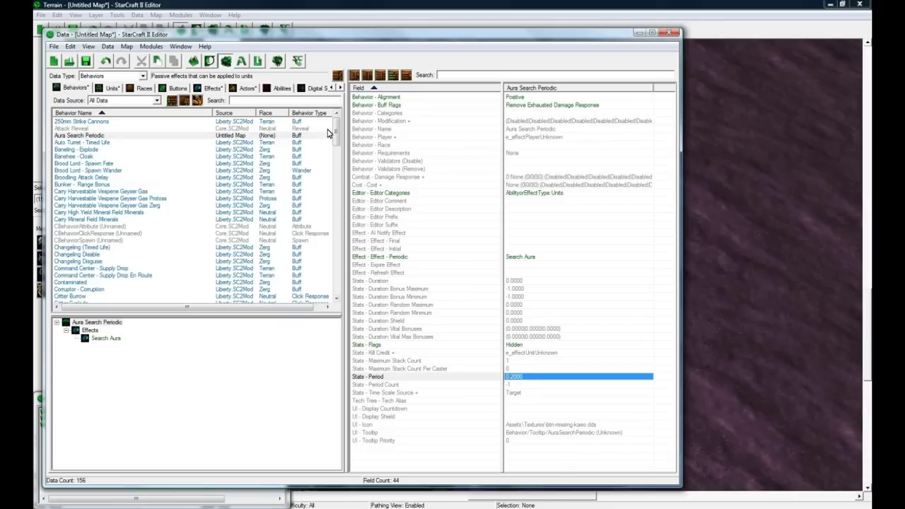
{"action": "left_click_drag", "start_coordinate": [336, 131], "coordinate": [336, 285]}
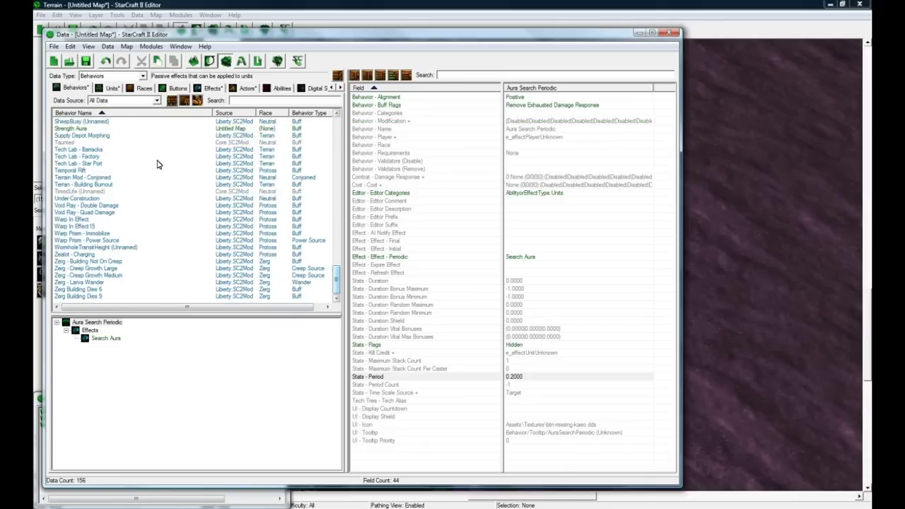
{"action": "left_click", "coordinate": [92, 128]}
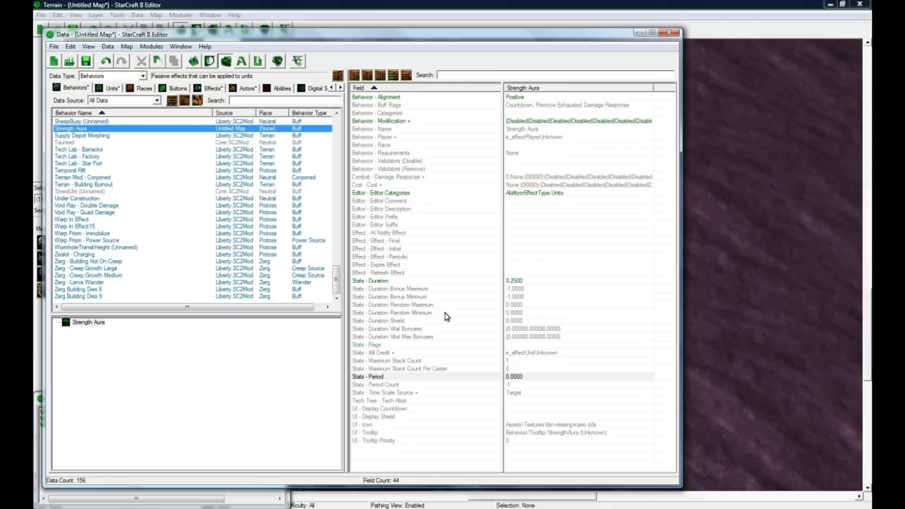
{"action": "left_click", "coordinate": [516, 282]}
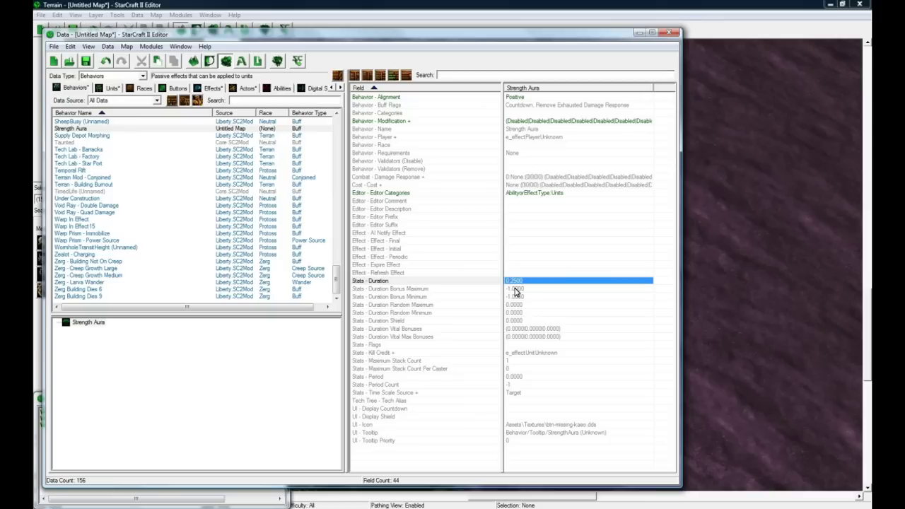
{"action": "double_click", "coordinate": [525, 348]}
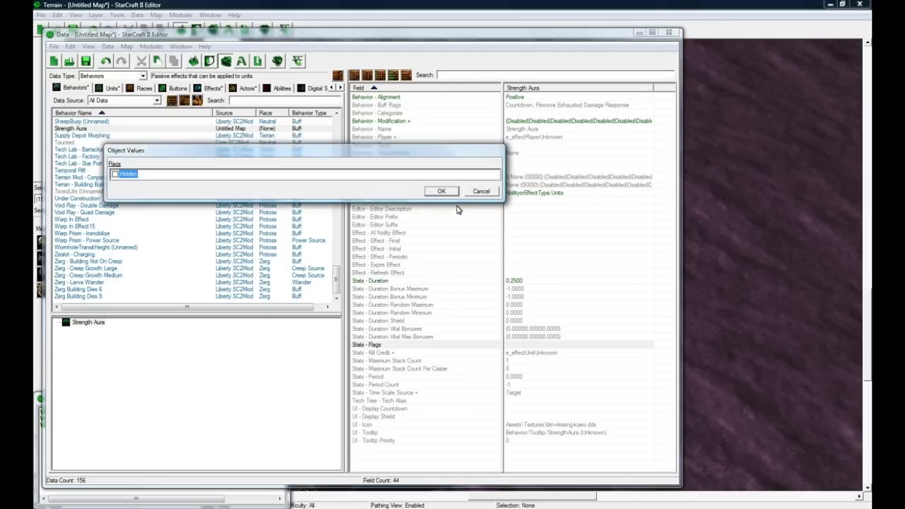
{"action": "left_click", "coordinate": [483, 193]}
{"action": "left_click", "coordinate": [543, 425]}
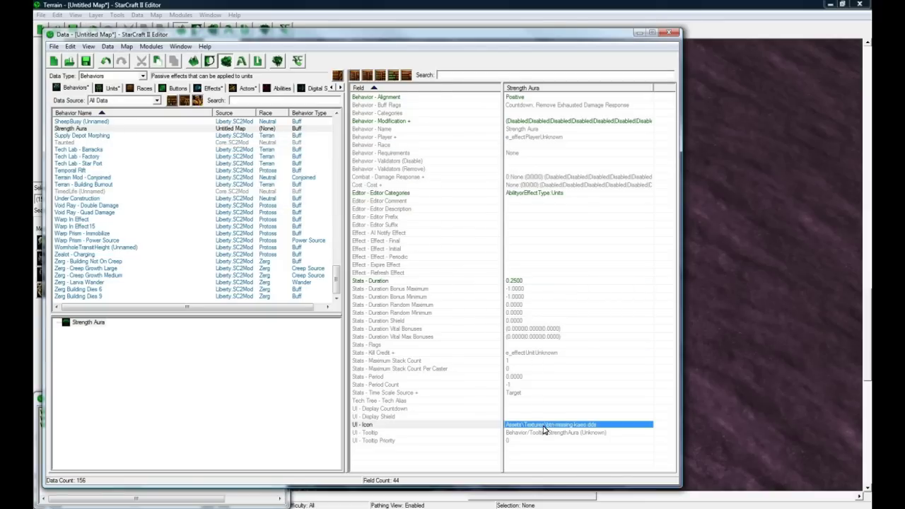
{"action": "left_click", "coordinate": [550, 433]}
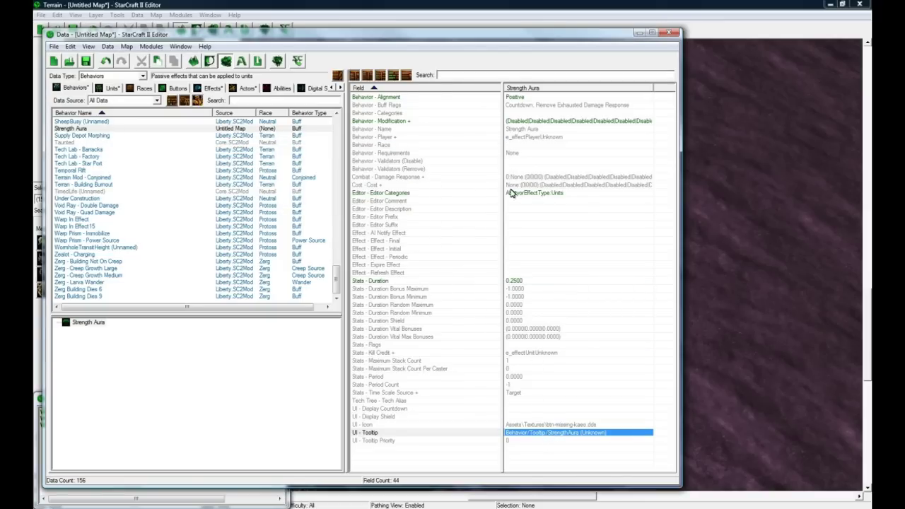
Step: Browse the behaviors available to Apply Aura, cancelling without a choice
{"action": "left_click", "coordinate": [210, 88]}
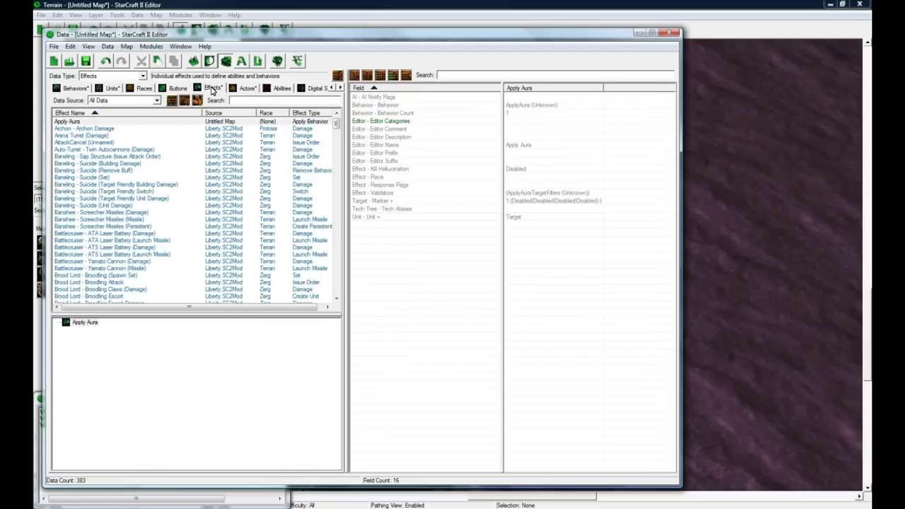
{"action": "left_click", "coordinate": [100, 121]}
{"action": "double_click", "coordinate": [531, 104]}
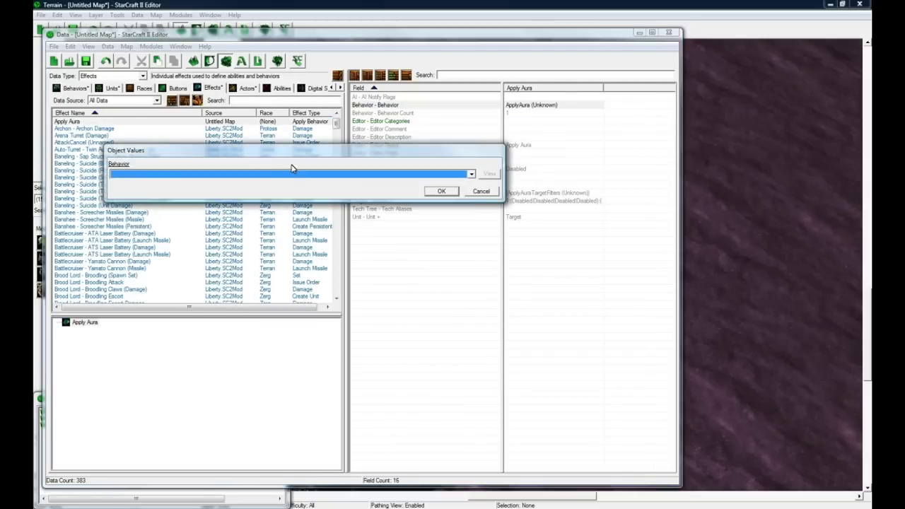
{"action": "left_click", "coordinate": [287, 175]}
{"action": "left_click", "coordinate": [287, 175]}
{"action": "left_click", "coordinate": [287, 174]}
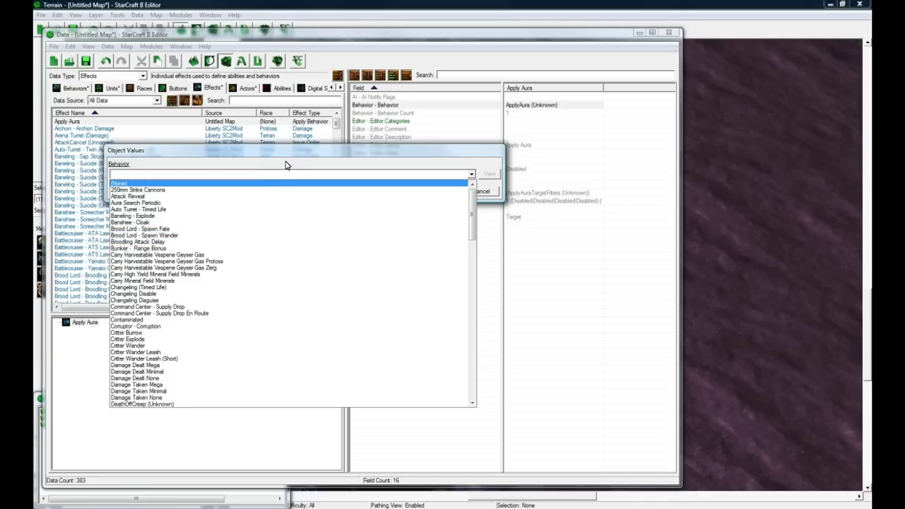
{"action": "left_click", "coordinate": [482, 192]}
{"action": "left_click", "coordinate": [482, 191]}
{"action": "left_click", "coordinate": [74, 89]}
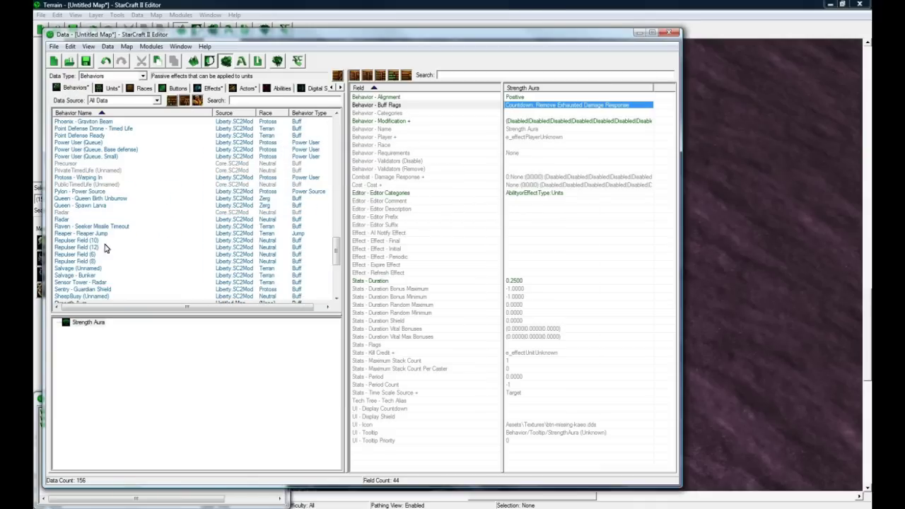
{"action": "left_click", "coordinate": [212, 88]}
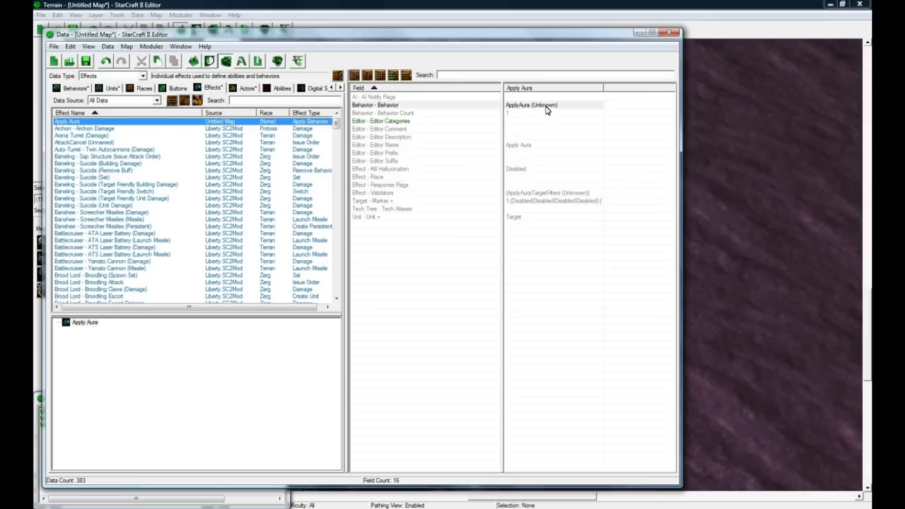
Step: Set Apply Aura's Behavior to Strength Aura
{"action": "double_click", "coordinate": [519, 108]}
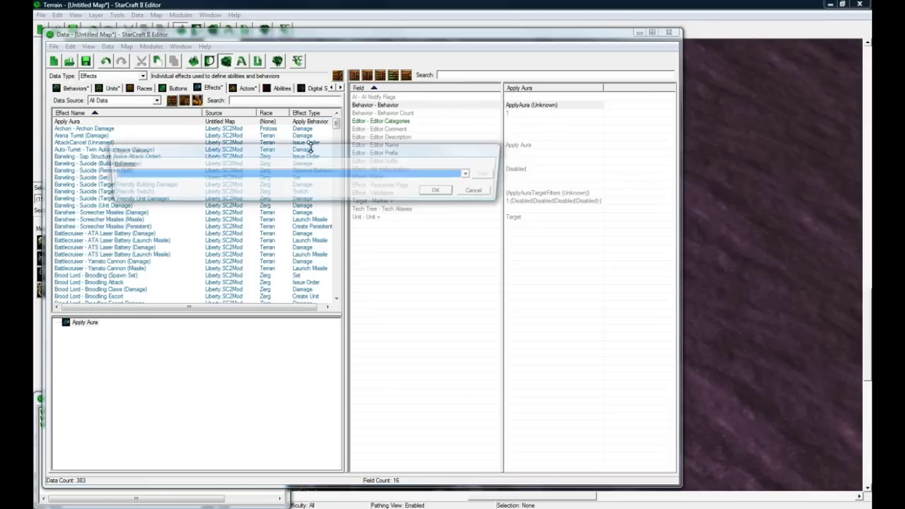
{"action": "left_click", "coordinate": [190, 174]}
{"action": "key", "text": "s"}
{"action": "scroll", "coordinate": [208, 346], "scroll_direction": "down", "scroll_amount": 5}
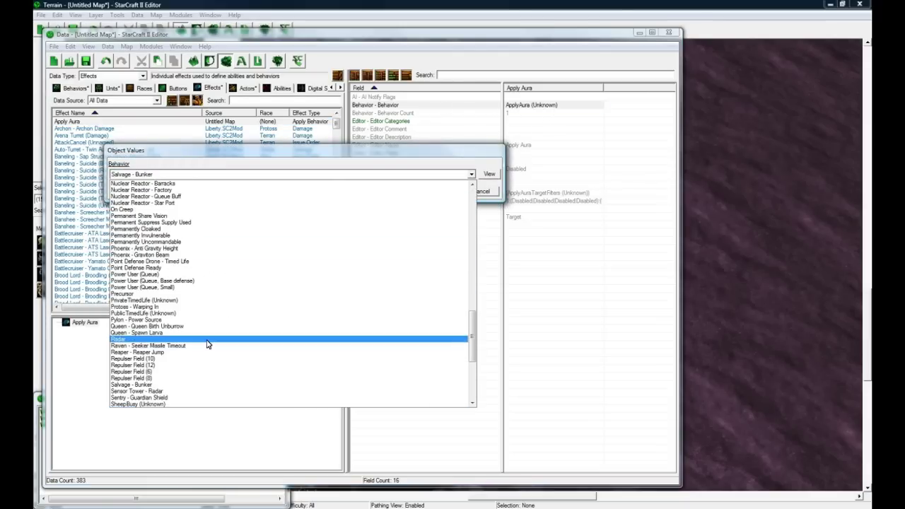
{"action": "left_click", "coordinate": [181, 352]}
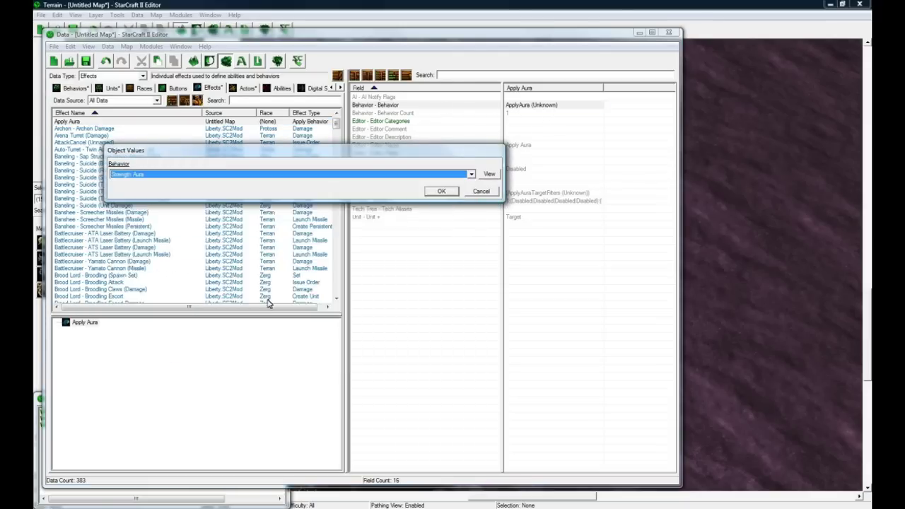
{"action": "left_click", "coordinate": [447, 192]}
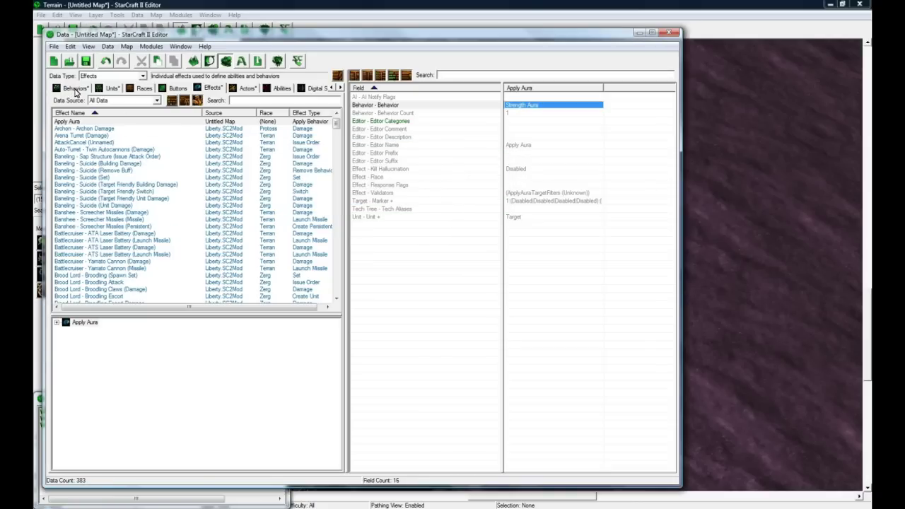
Step: Add Aura Search Periodic to the Zergling's Behavior - Behaviors list
{"action": "left_click", "coordinate": [111, 89]}
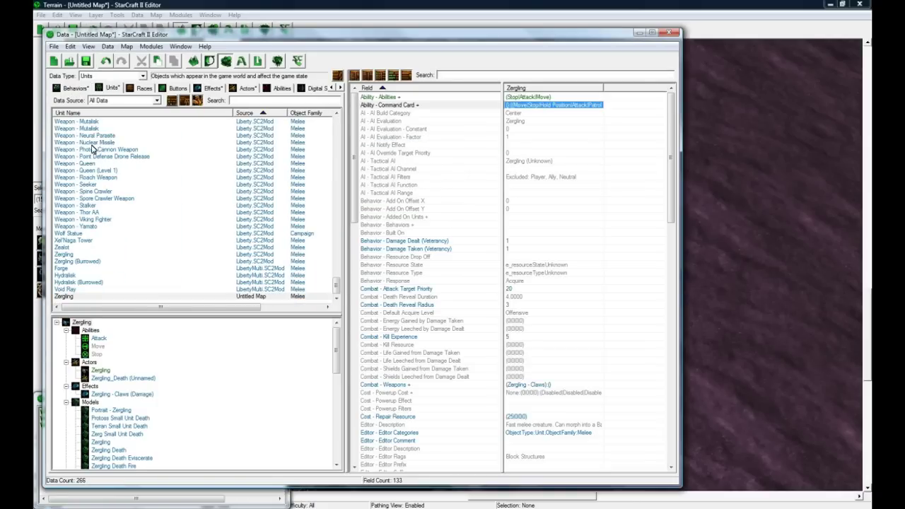
{"action": "left_click", "coordinate": [79, 298]}
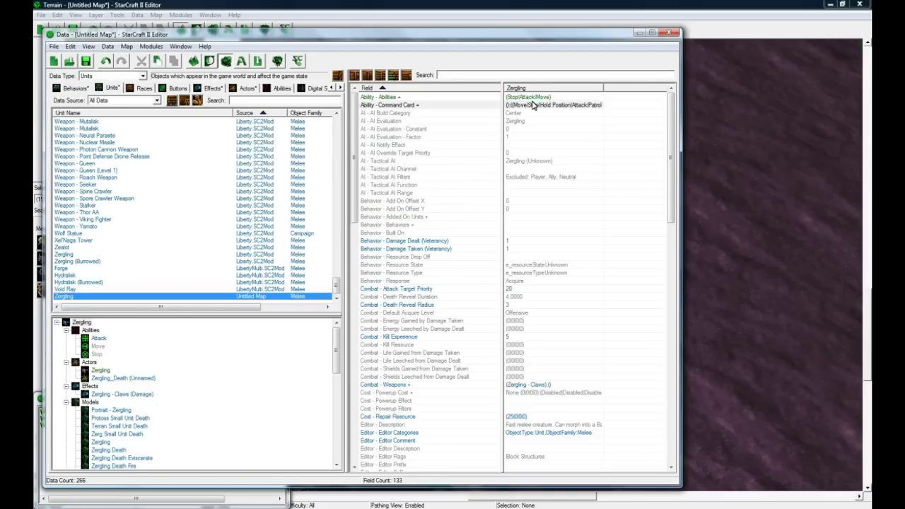
{"action": "left_click", "coordinate": [527, 225]}
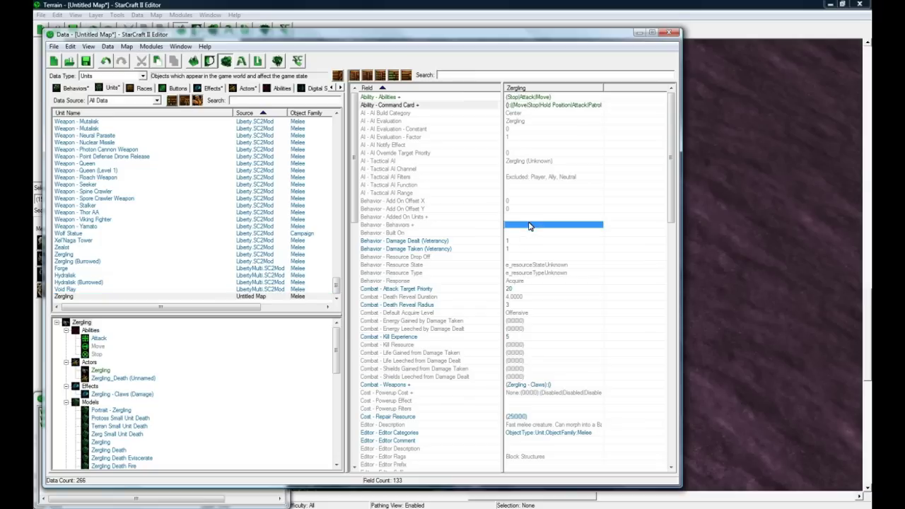
{"action": "double_click", "coordinate": [528, 225]}
{"action": "left_click", "coordinate": [494, 182]}
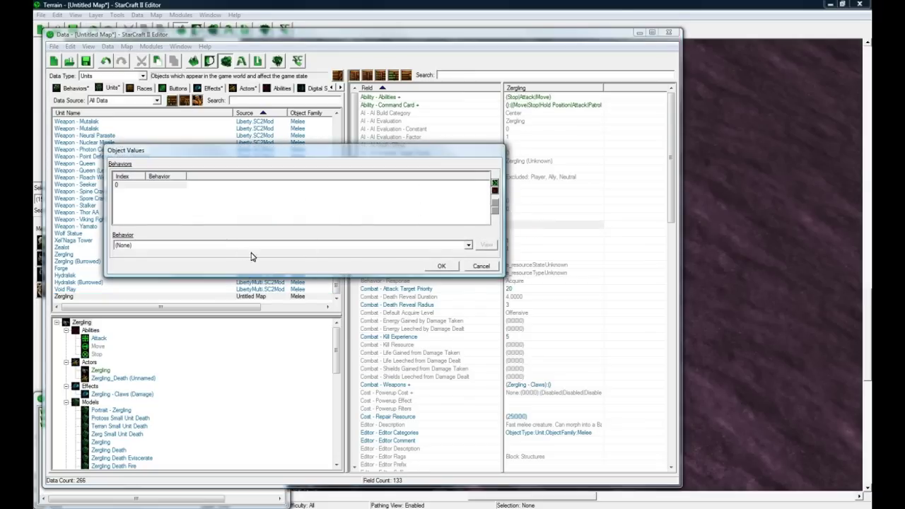
{"action": "left_click", "coordinate": [237, 245]}
{"action": "left_click", "coordinate": [225, 273]}
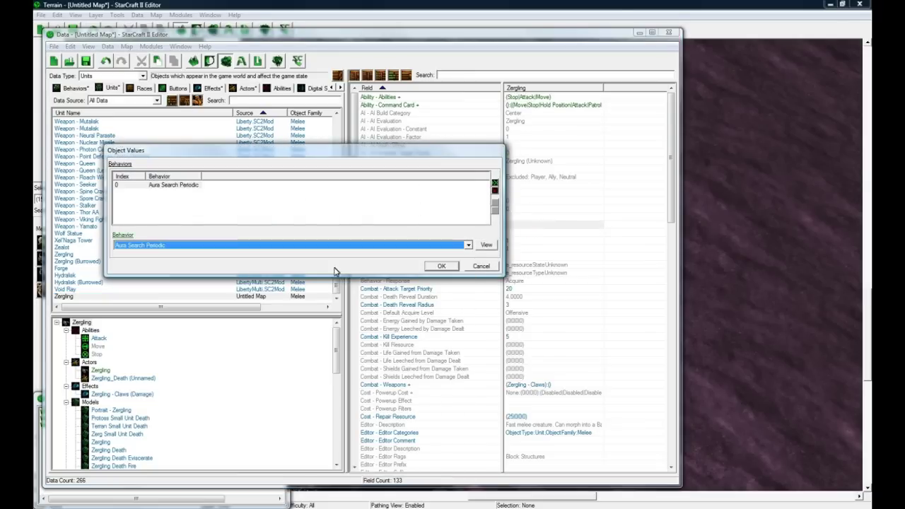
{"action": "left_click", "coordinate": [441, 266]}
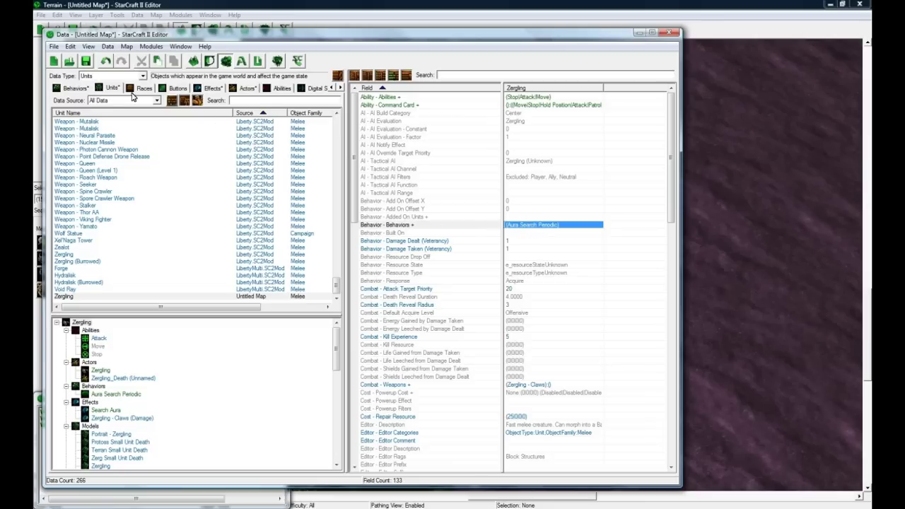
{"action": "left_click", "coordinate": [75, 88]}
Step: Review Aura Search Periodic's periodic effect and period fields
{"action": "left_click", "coordinate": [103, 88]}
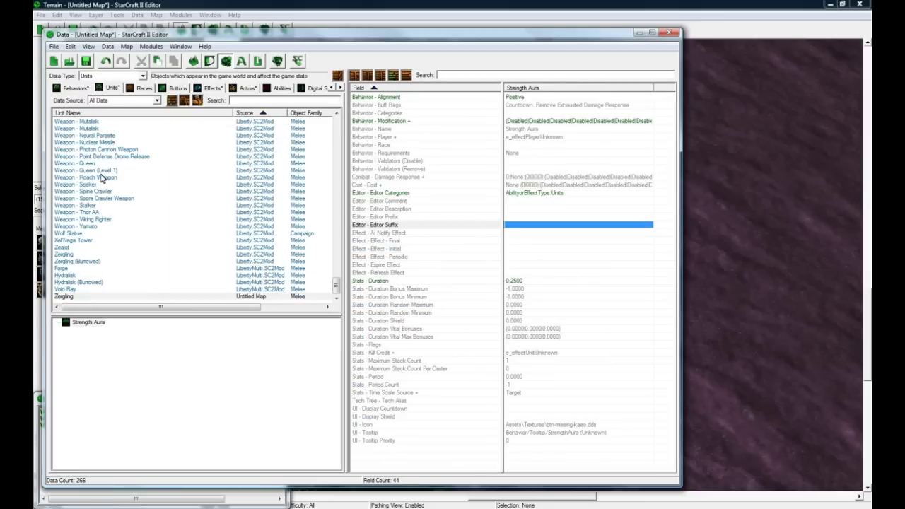
{"action": "left_click", "coordinate": [114, 395]}
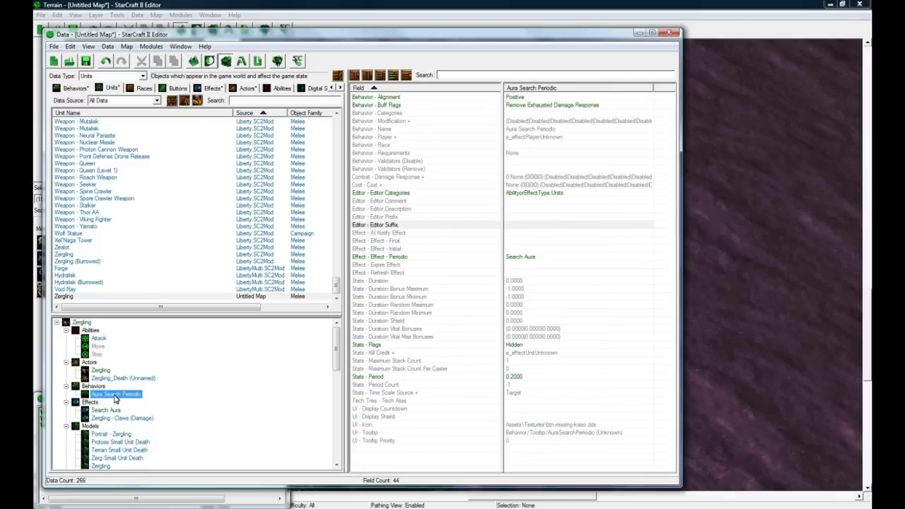
{"action": "left_click", "coordinate": [523, 257]}
{"action": "left_click", "coordinate": [530, 266]}
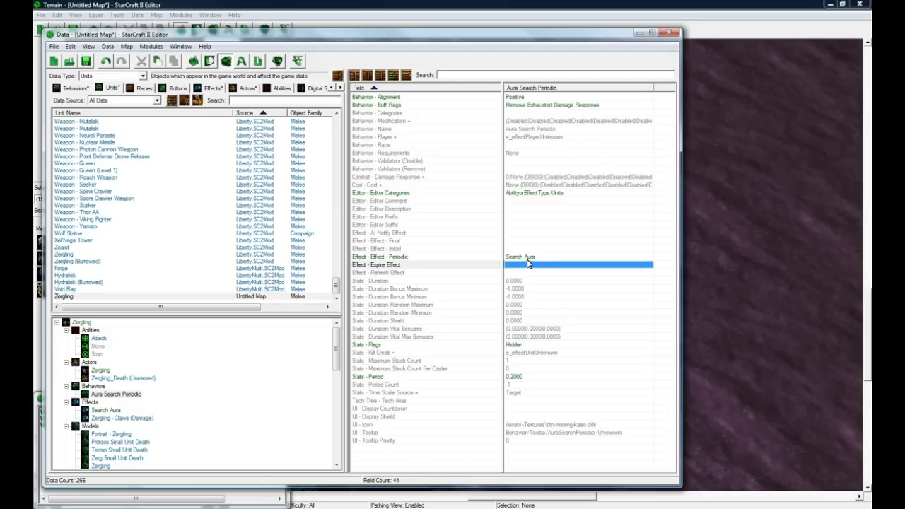
{"action": "left_click", "coordinate": [409, 260]}
{"action": "left_click", "coordinate": [516, 376]}
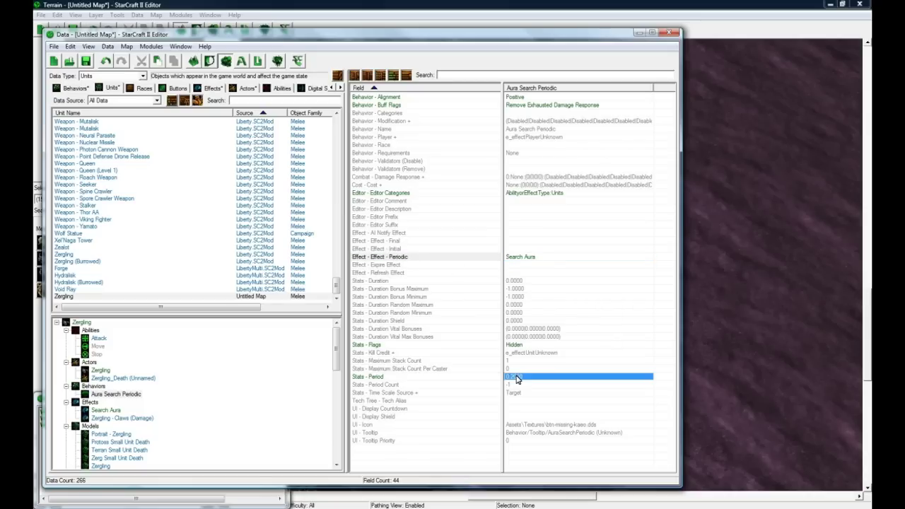
{"action": "left_click", "coordinate": [540, 259]}
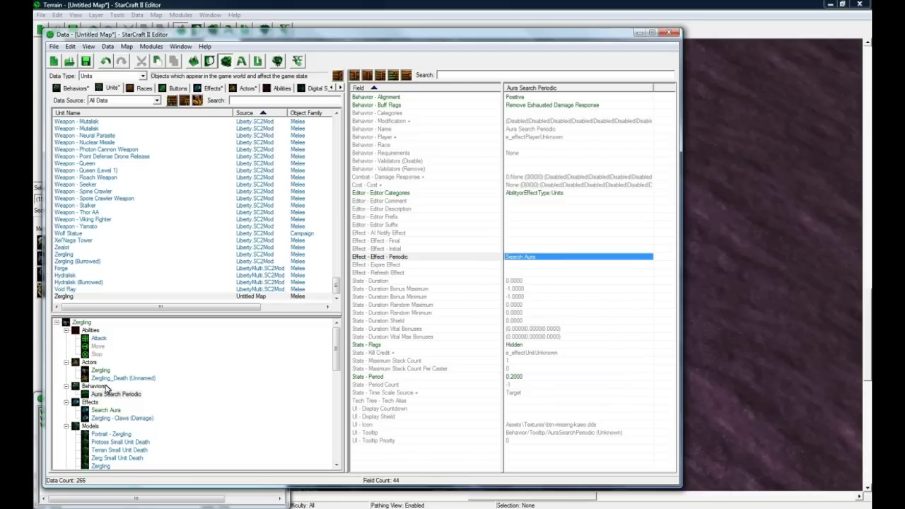
Step: Set the Search Aura search area's effect to Apply Aura
{"action": "left_click", "coordinate": [104, 410]}
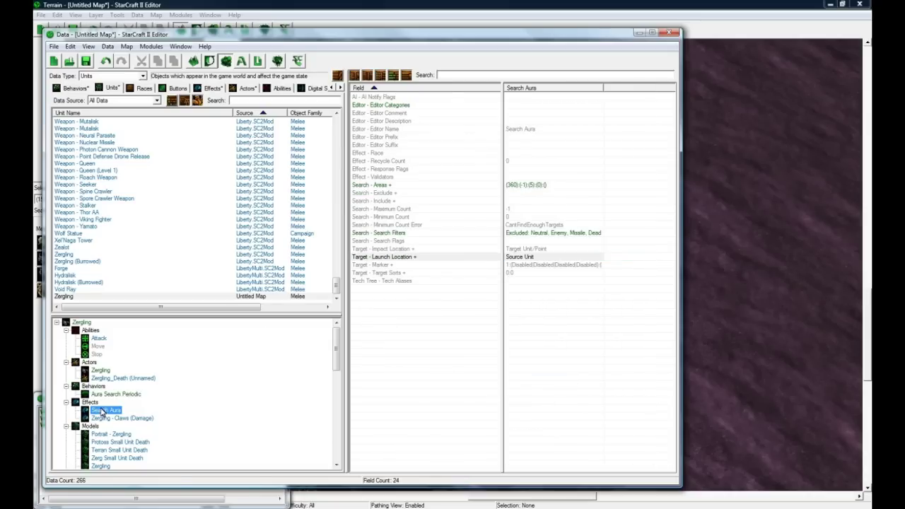
{"action": "left_click", "coordinate": [542, 185]}
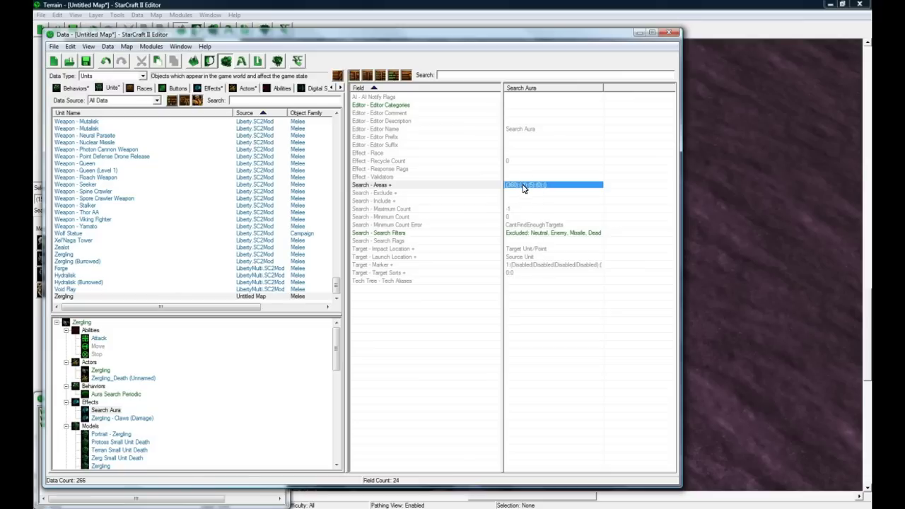
{"action": "double_click", "coordinate": [523, 187]}
{"action": "left_click", "coordinate": [155, 185]}
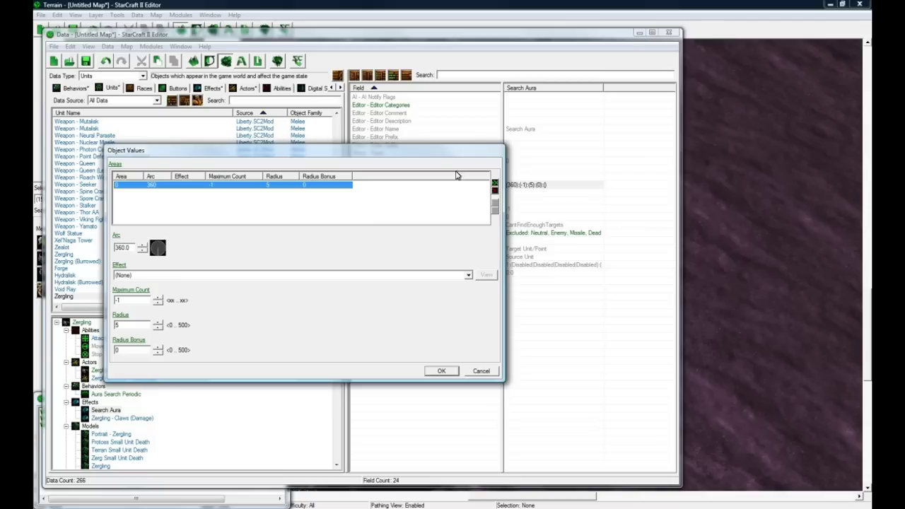
{"action": "left_click_drag", "start_coordinate": [455, 153], "coordinate": [427, 157]}
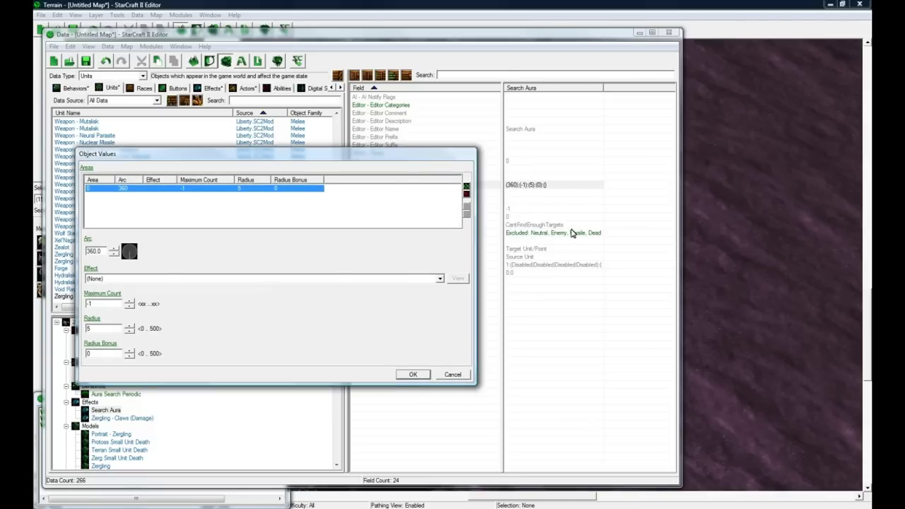
{"action": "left_click", "coordinate": [136, 279]}
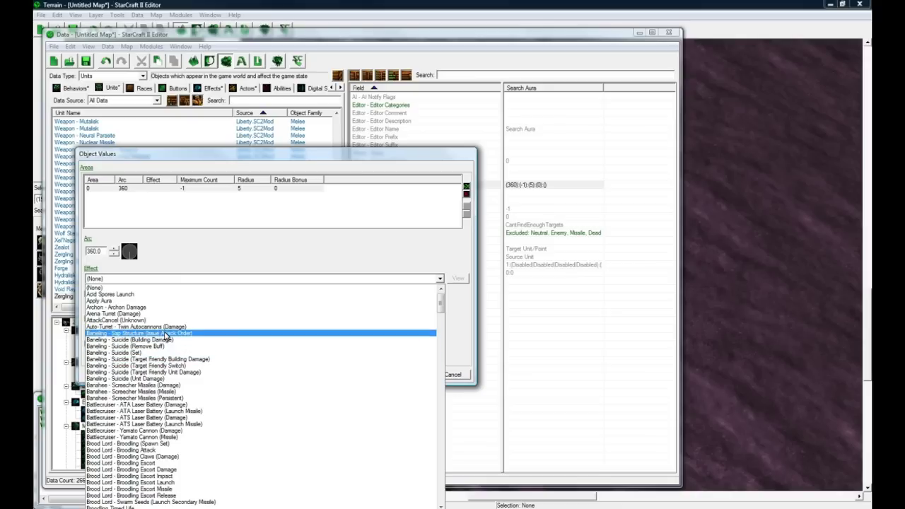
{"action": "left_click", "coordinate": [163, 305]}
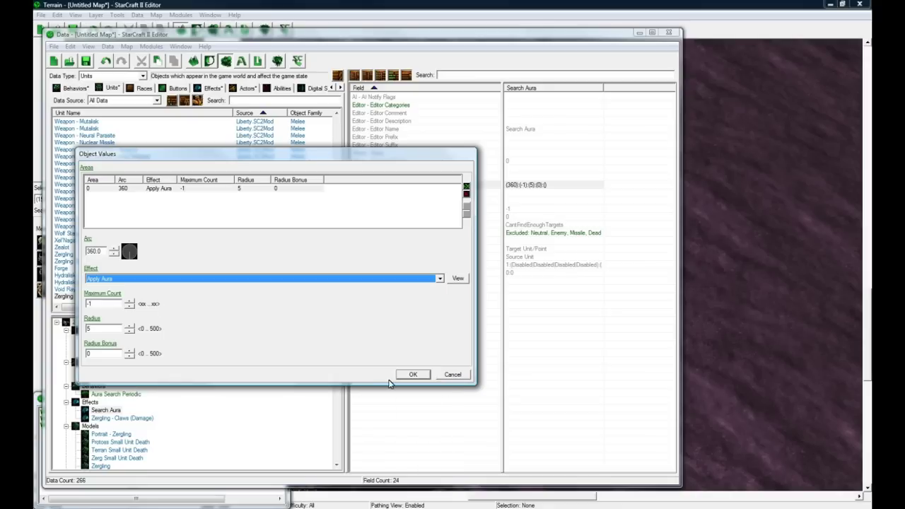
{"action": "left_click", "coordinate": [409, 376]}
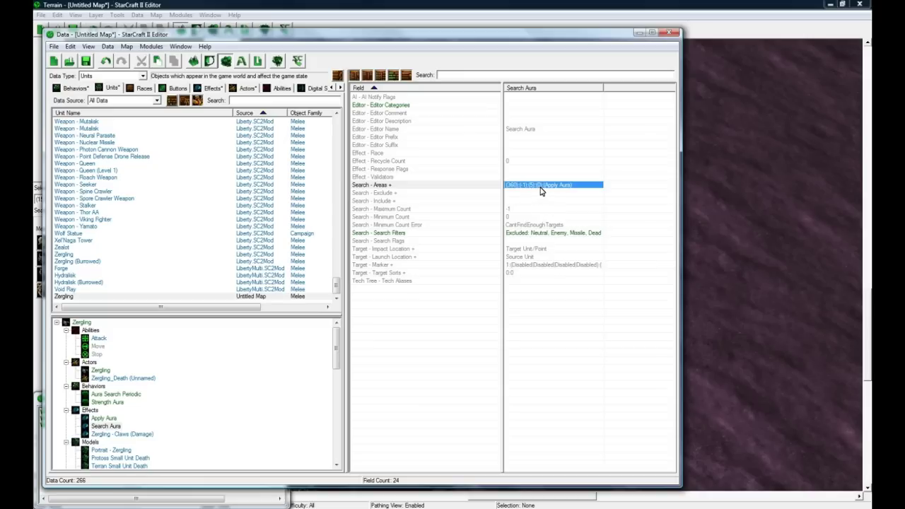
Step: Verify Apply Aura's behavior, Strength Aura's 0.25 duration and the 0.2 search period
{"action": "left_click", "coordinate": [331, 296]}
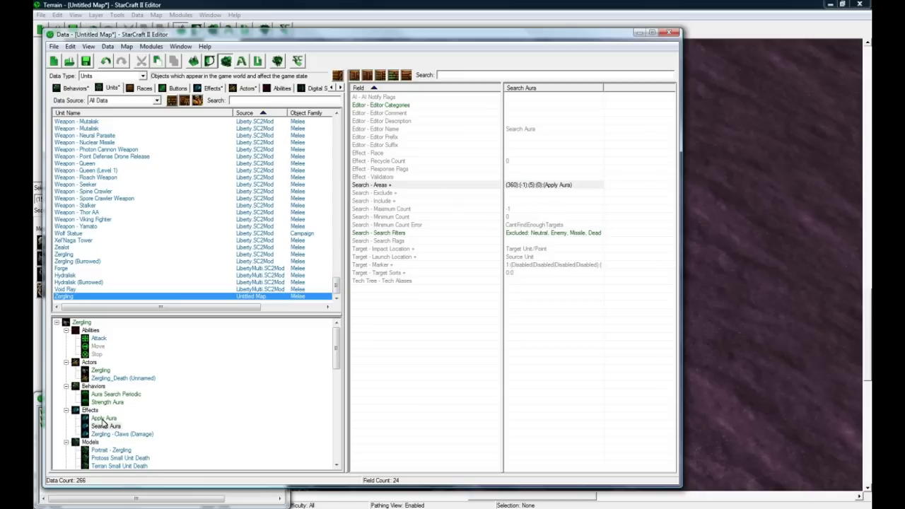
{"action": "left_click", "coordinate": [103, 418]}
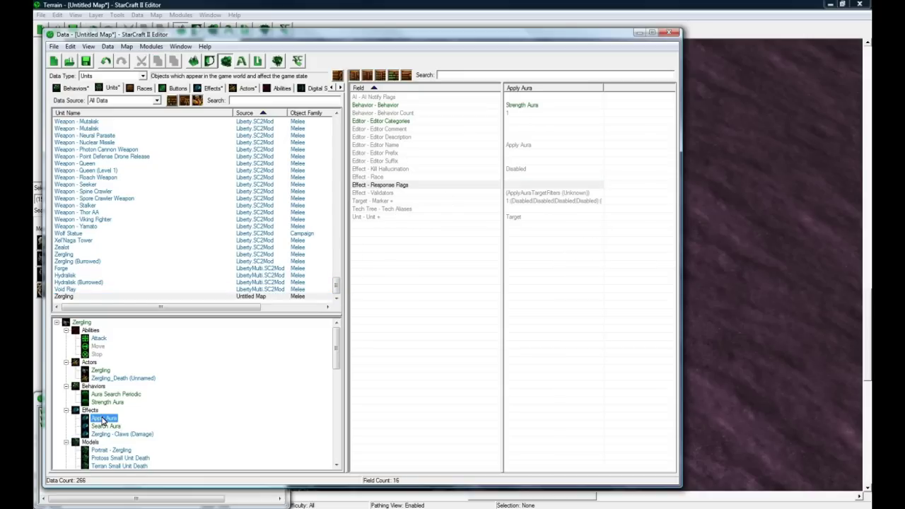
{"action": "left_click", "coordinate": [523, 106]}
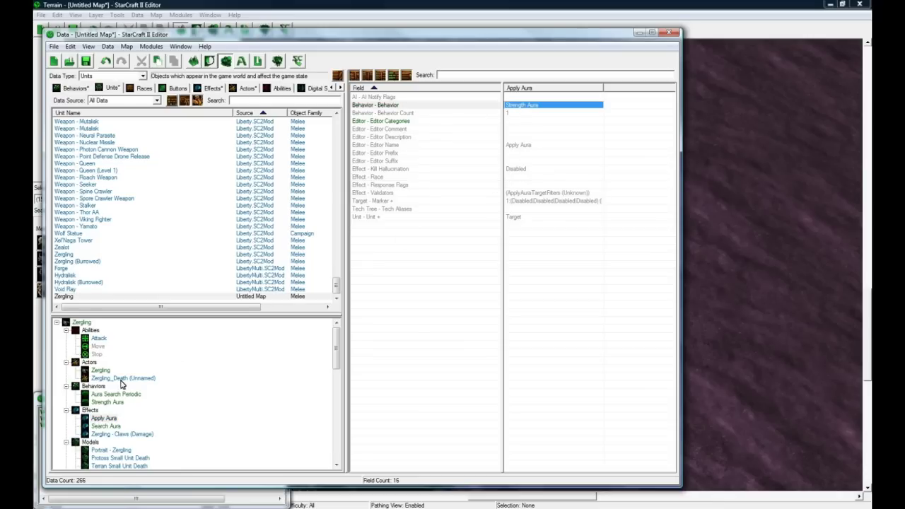
{"action": "left_click", "coordinate": [106, 419]}
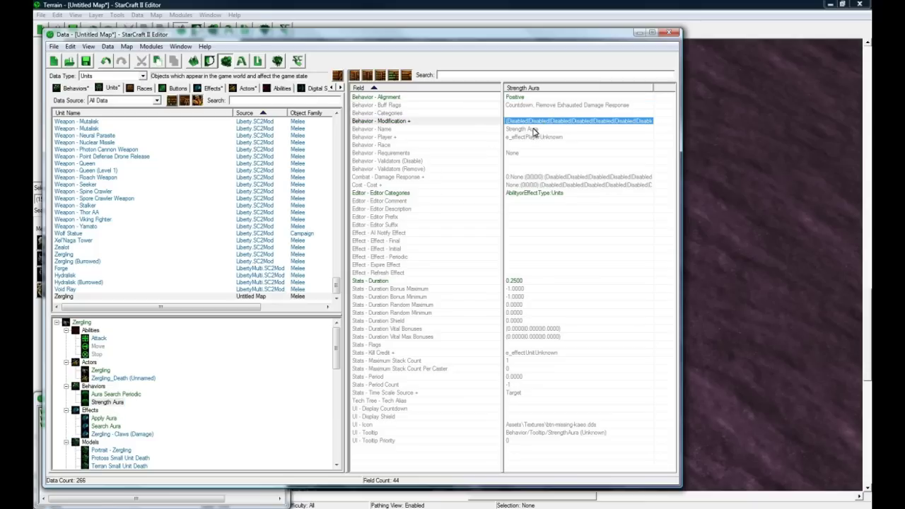
{"action": "left_click", "coordinate": [520, 281]}
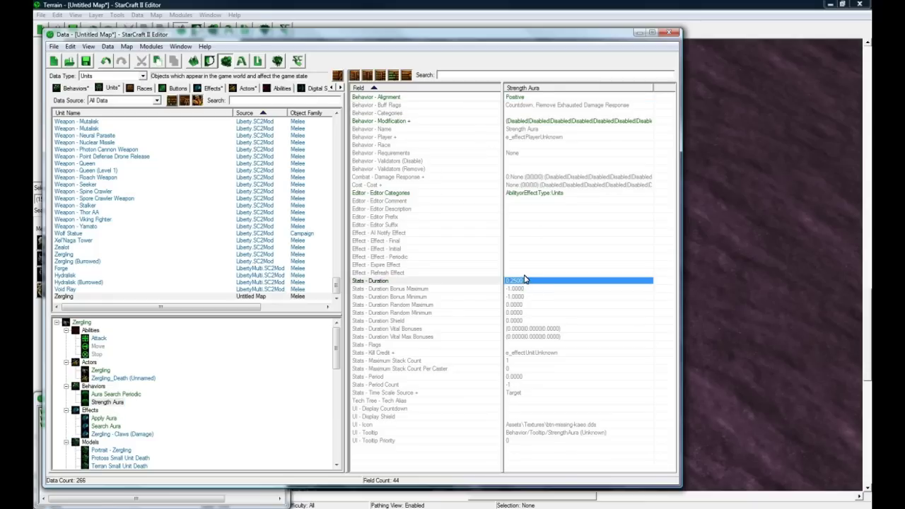
{"action": "left_click", "coordinate": [118, 394]}
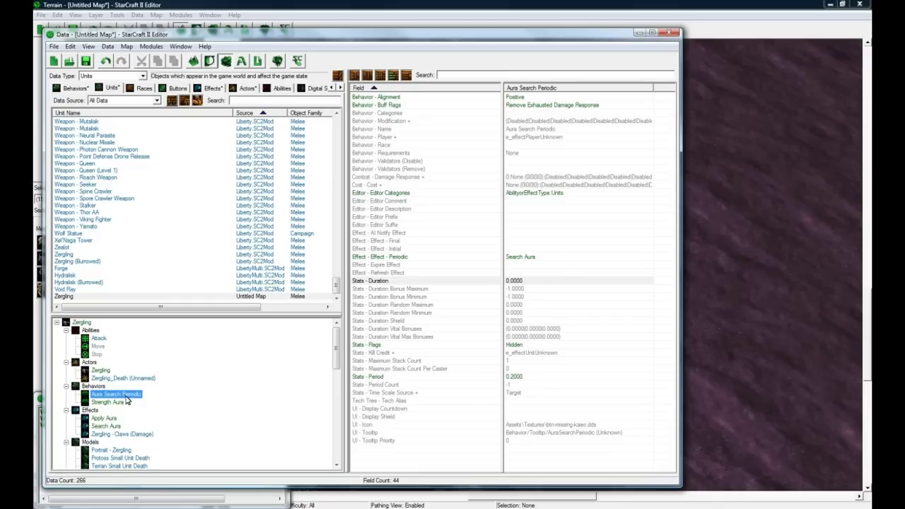
{"action": "left_click", "coordinate": [517, 377]}
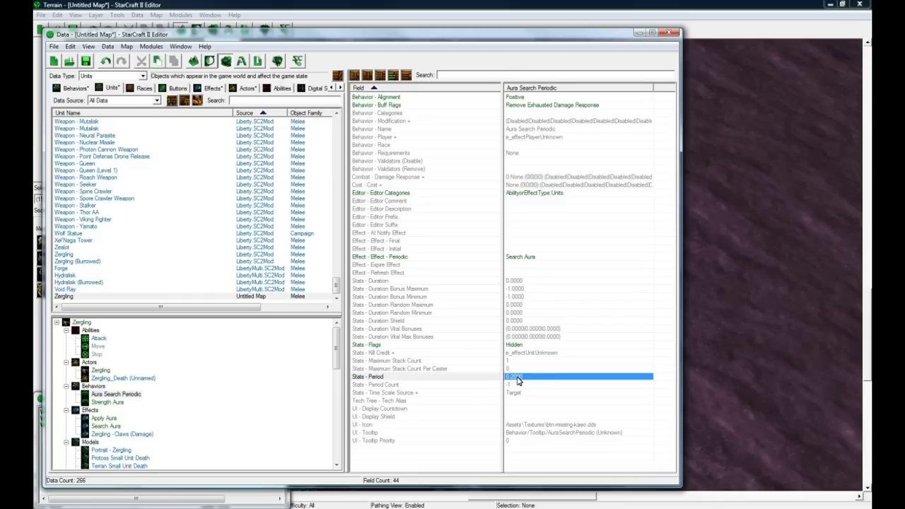